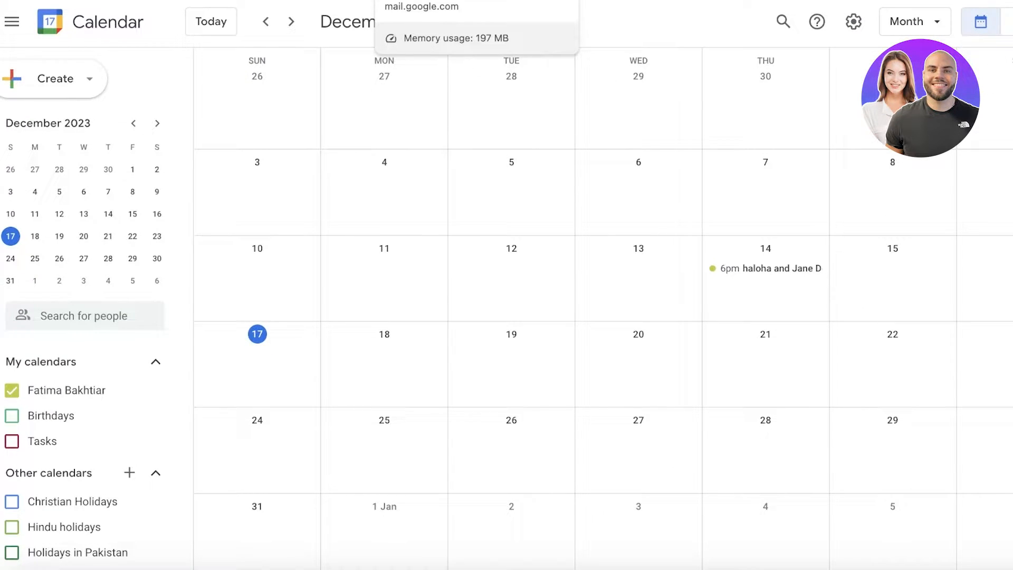
Hide the account owner's personal calendar from the December 2023 view and open Google Tasks beside it
left_click(422, 0)
left_click(530, 108)
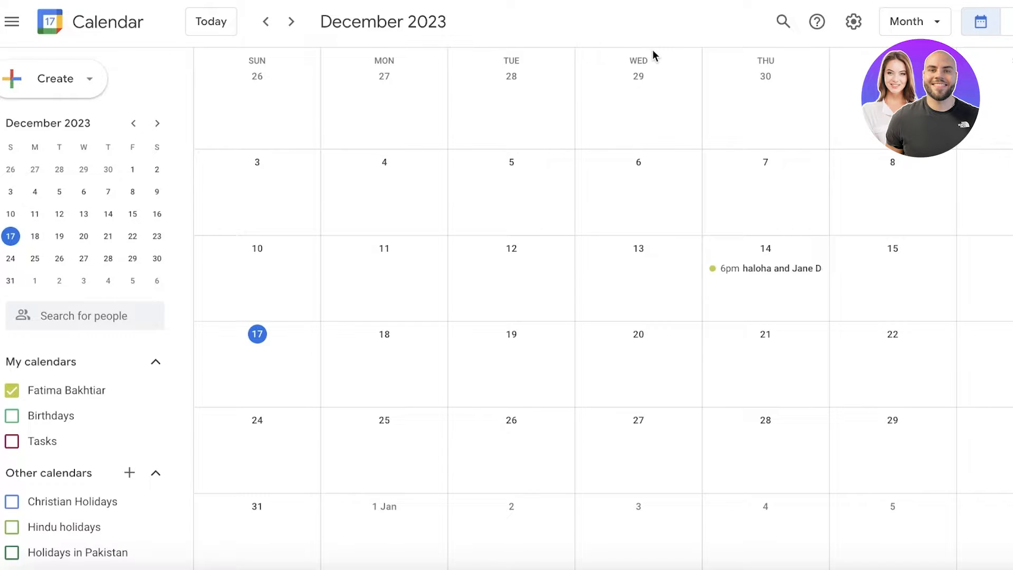
left_click(11, 390)
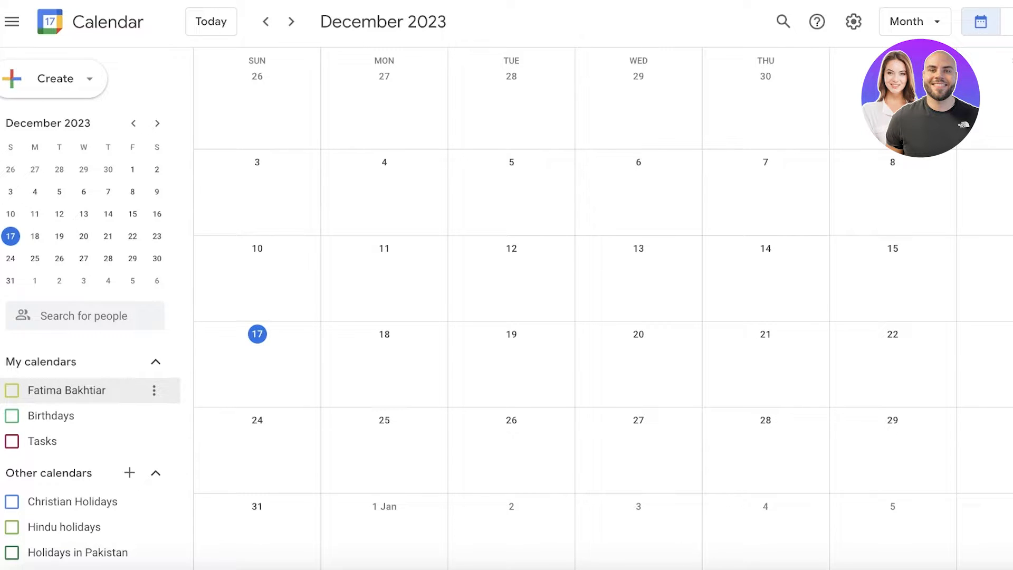
left_click(832, 114)
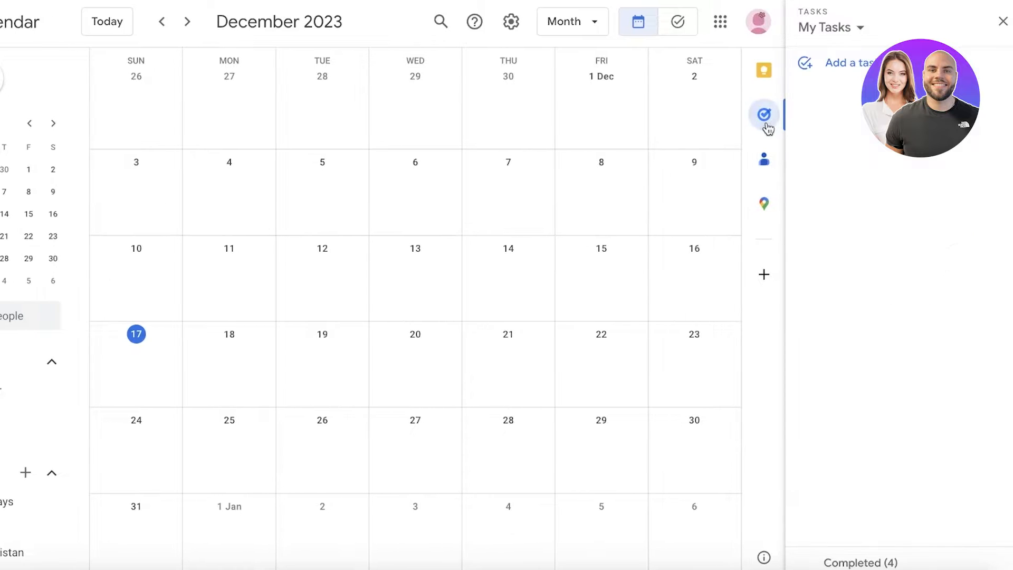
Look through the available task lists, the sorting and management options of My Tasks, and its completed tasks
left_click(858, 27)
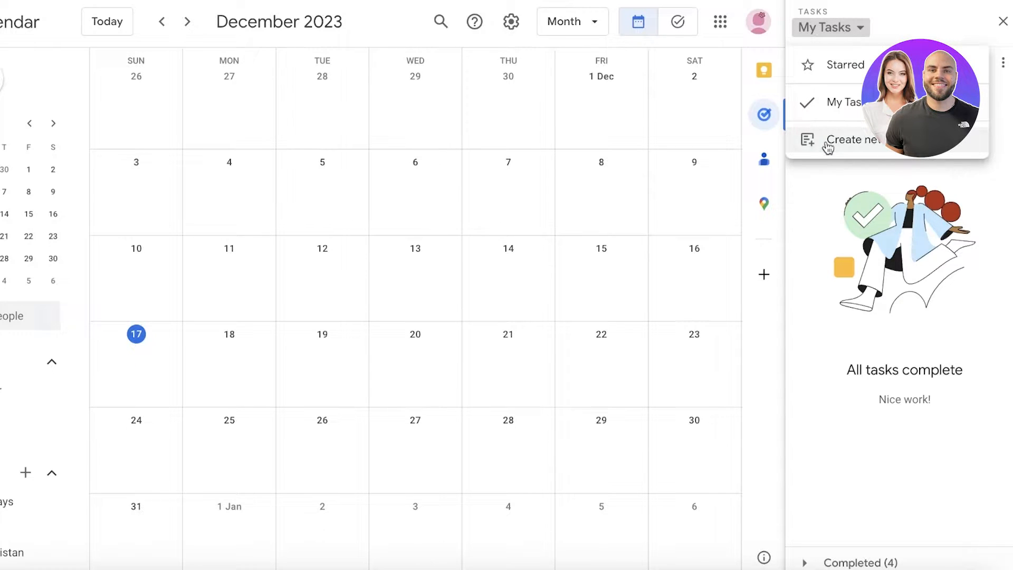
left_click(887, 239)
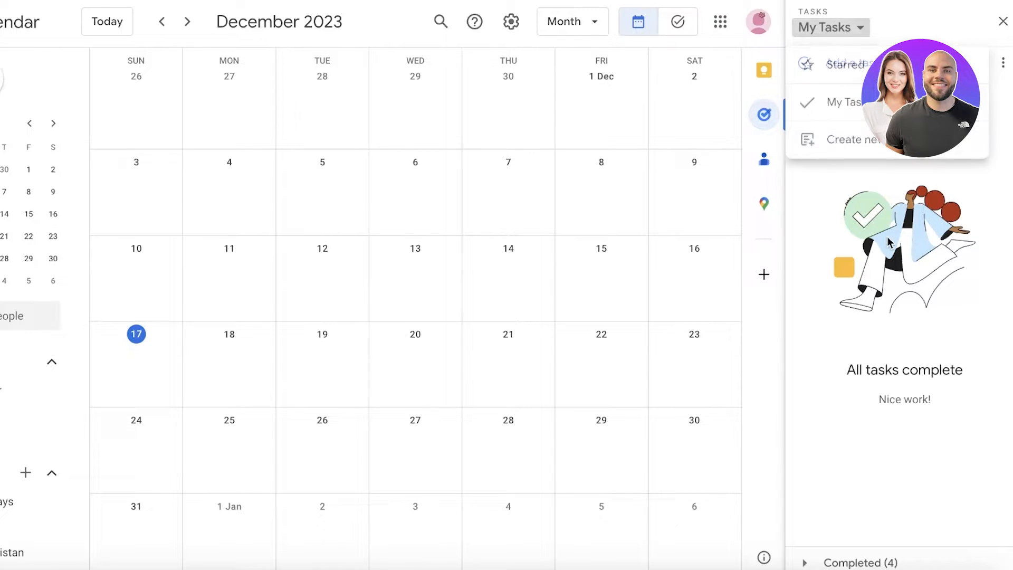
left_click(1002, 63)
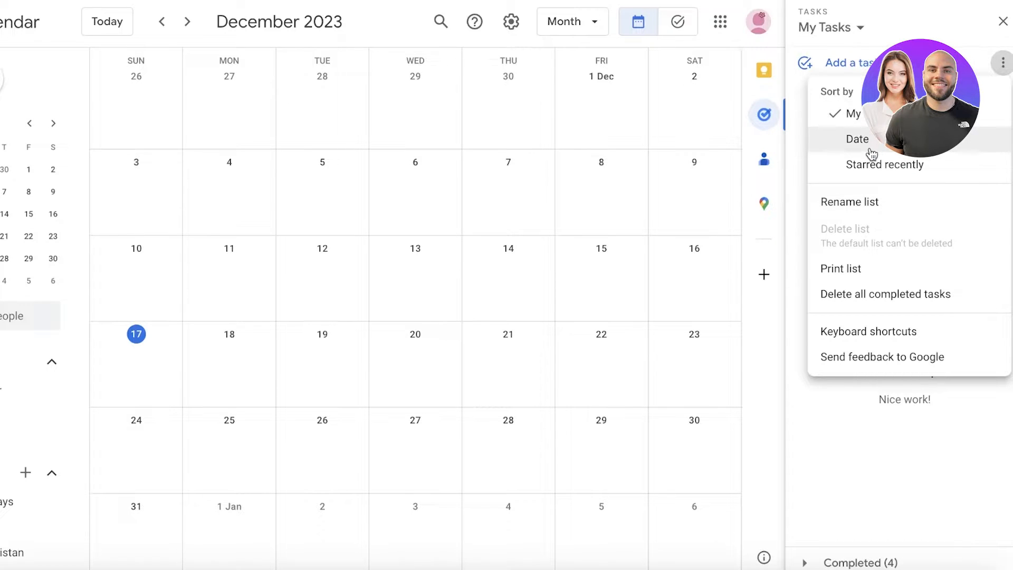
left_click(1003, 64)
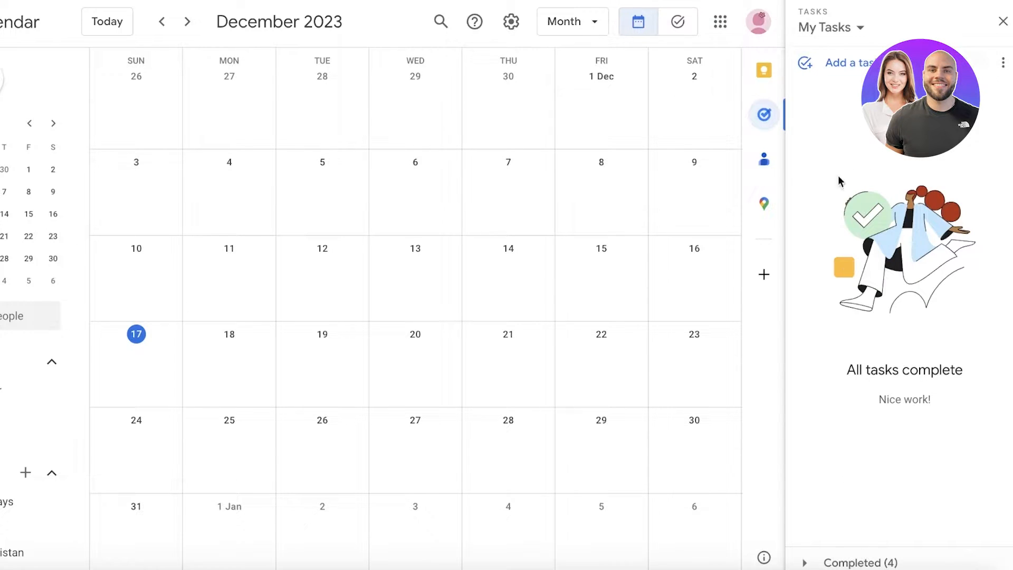
left_click(870, 563)
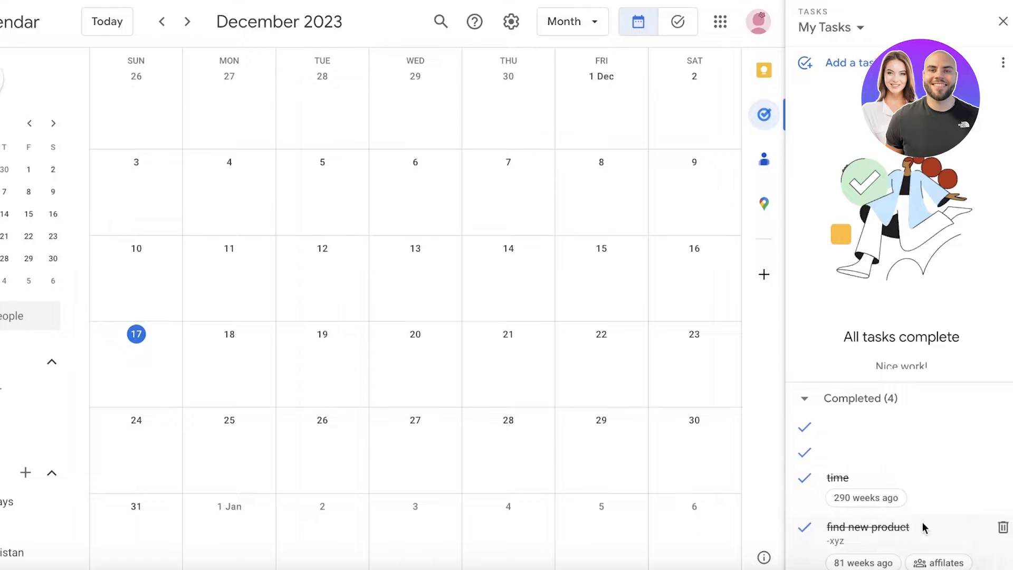
left_click(803, 398)
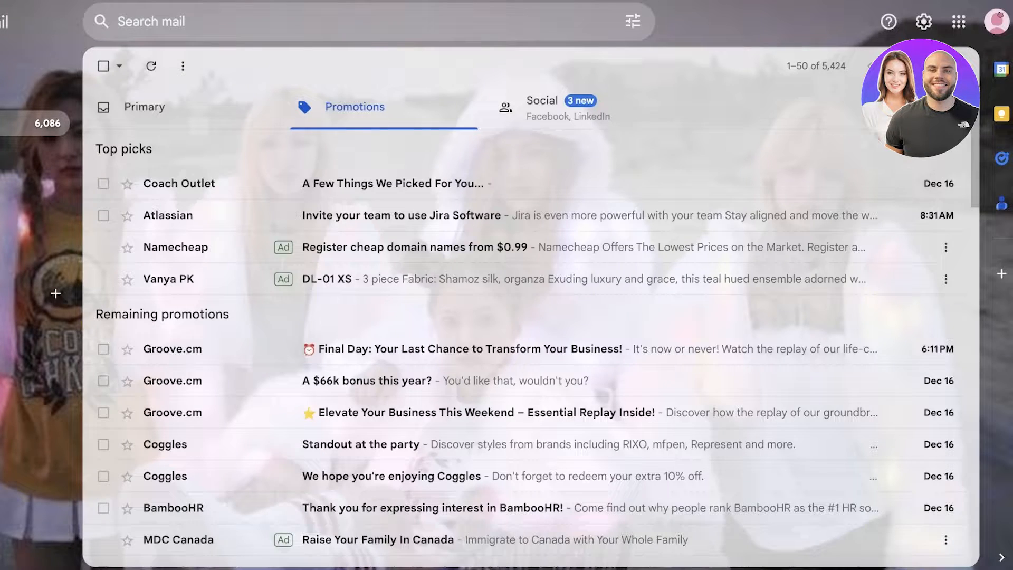
Switch to Gmail and open Google Tasks beside the inbox, discarding the empty new task
left_click(1001, 159)
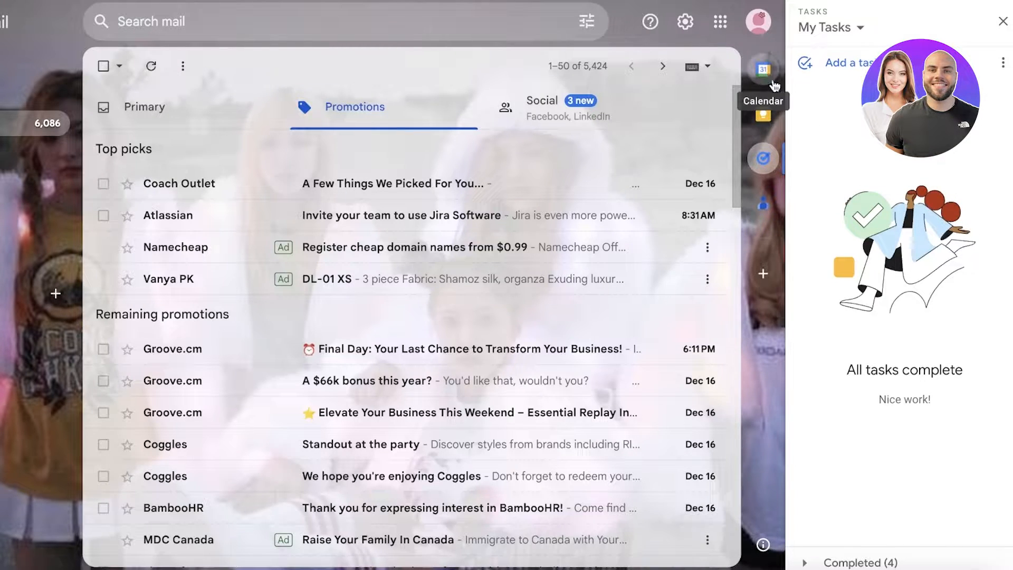
scroll(586, 248, "down", 7)
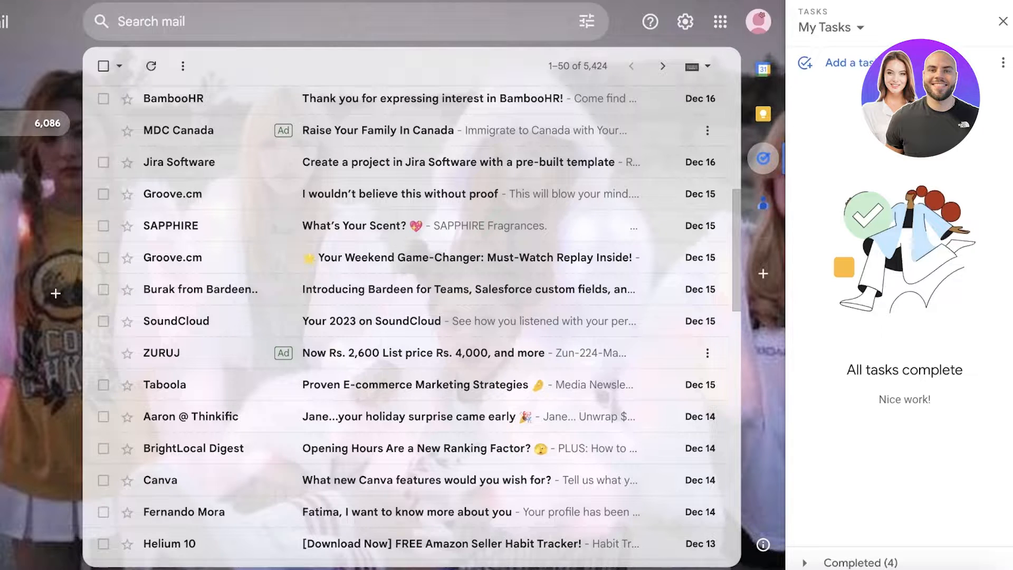
left_click(848, 71)
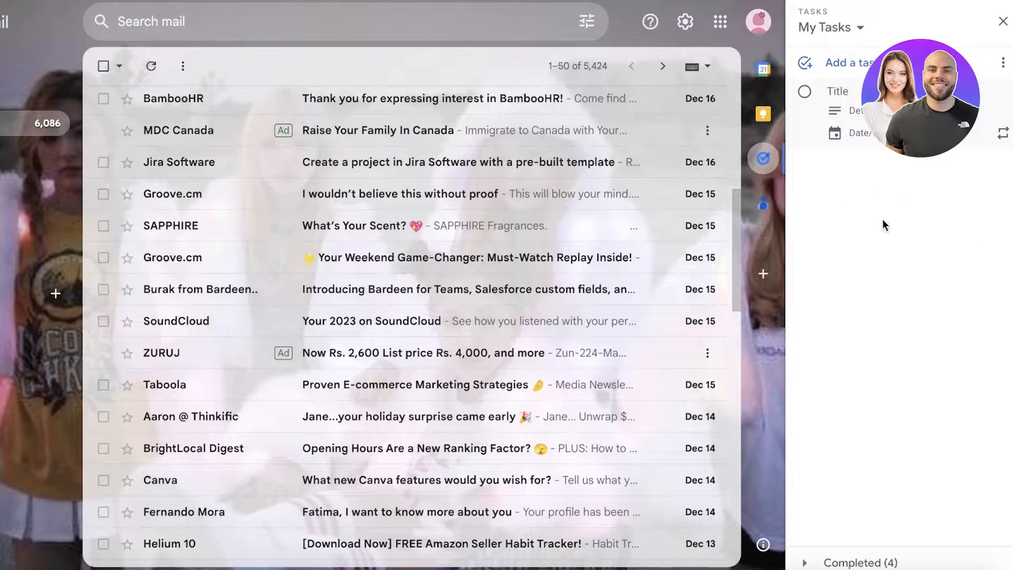
left_click(883, 222)
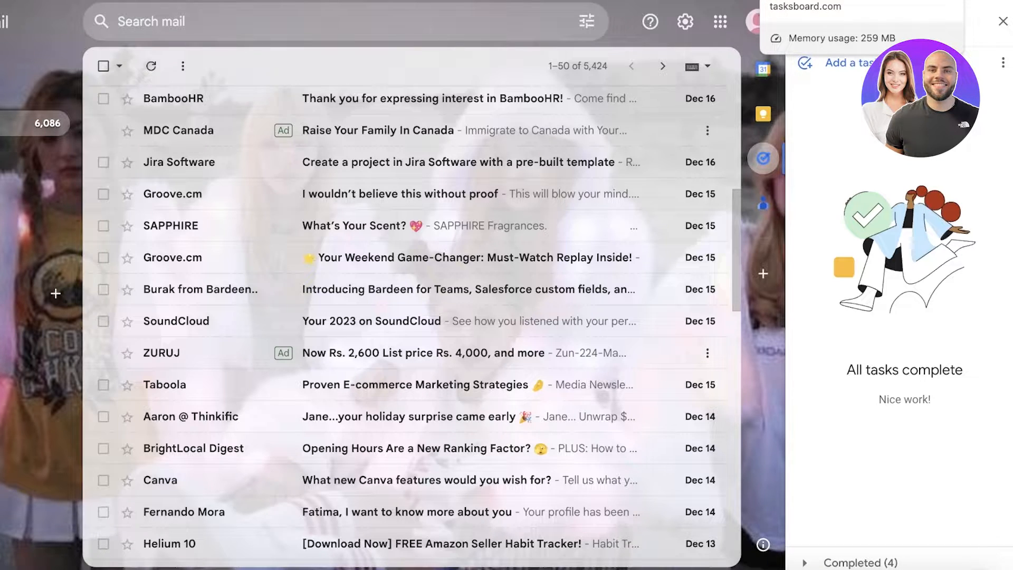
Switch to the TasksBoard site and sign in with the Google account
left_click(786, 1)
scroll(666, 147, "down", 3)
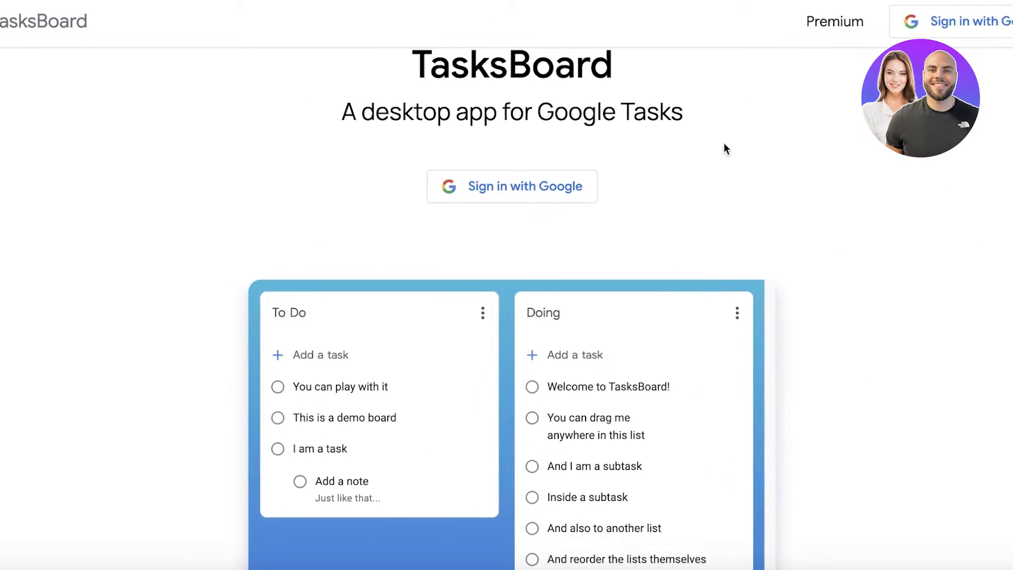
scroll(723, 163, "up", 3)
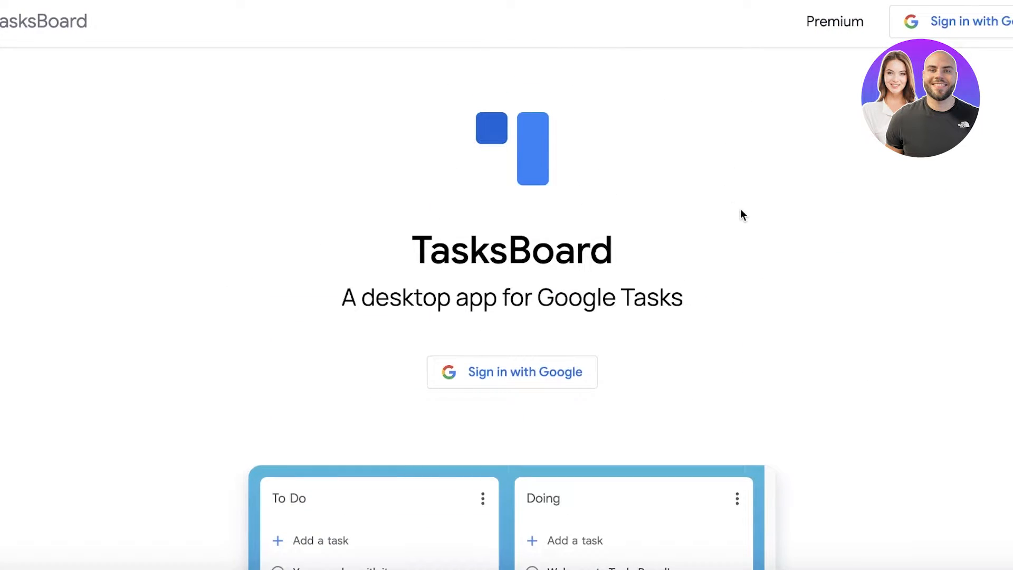
left_click(522, 365)
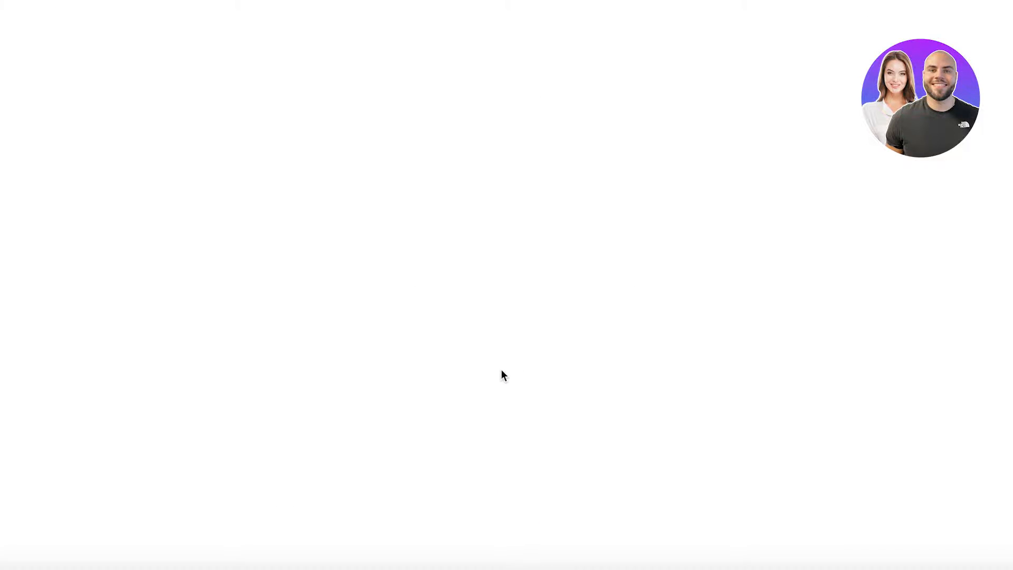
left_click(503, 254)
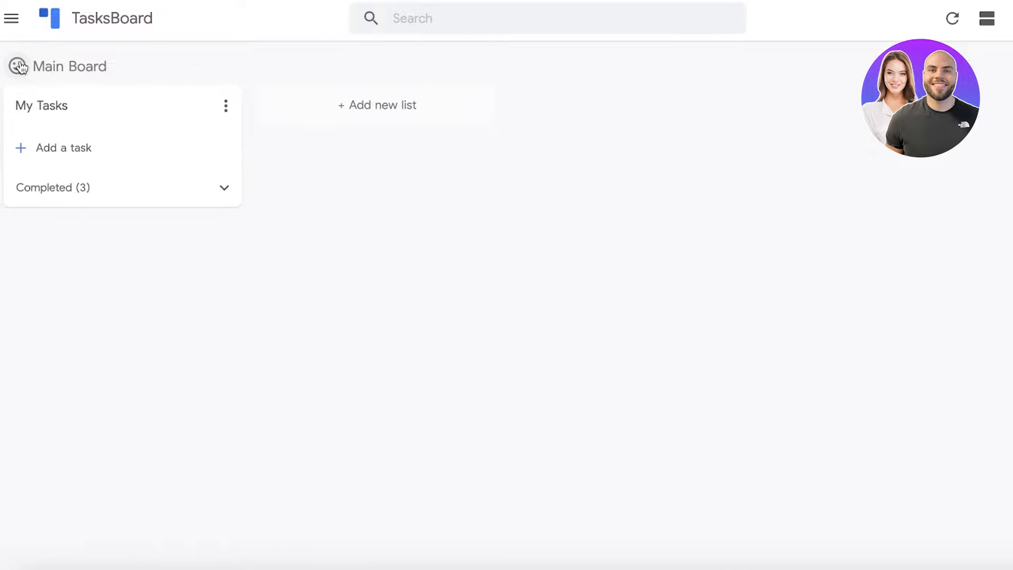
Try the vertical layout on the Main Board and switch back to the horizontal layout
left_click(8, 65)
left_click(363, 78)
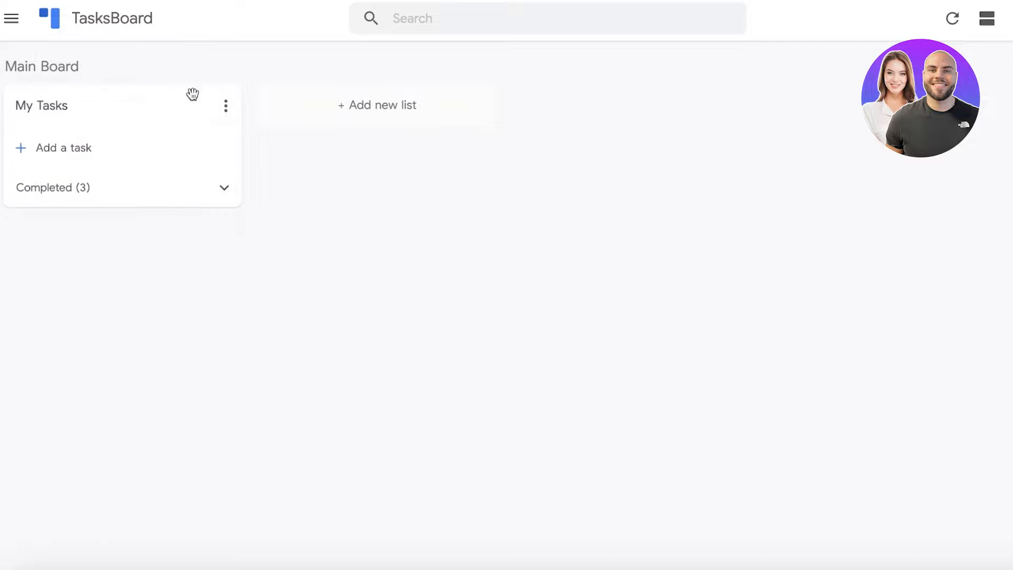
left_click(409, 104)
left_click(661, 238)
left_click(985, 19)
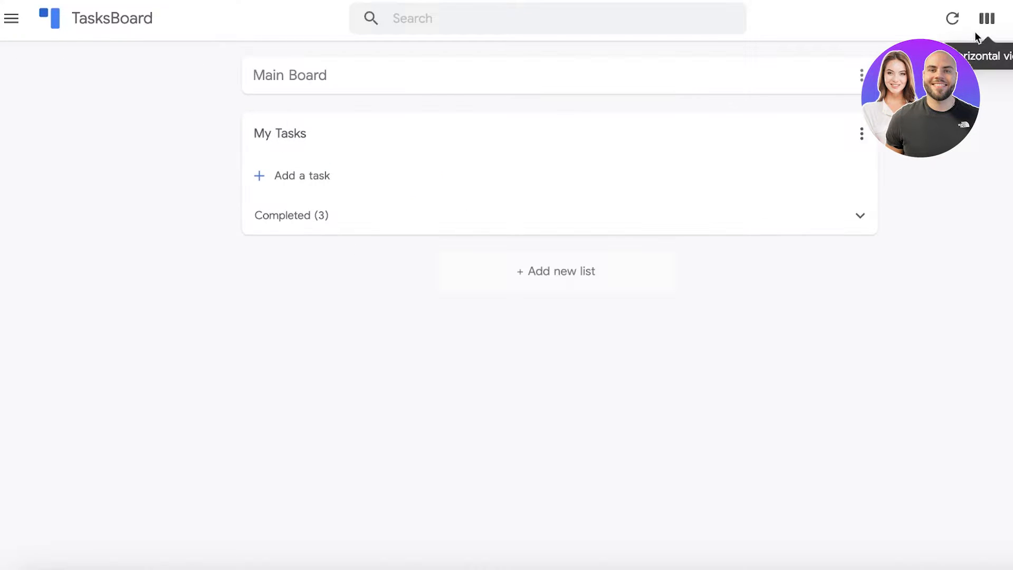
left_click(993, 22)
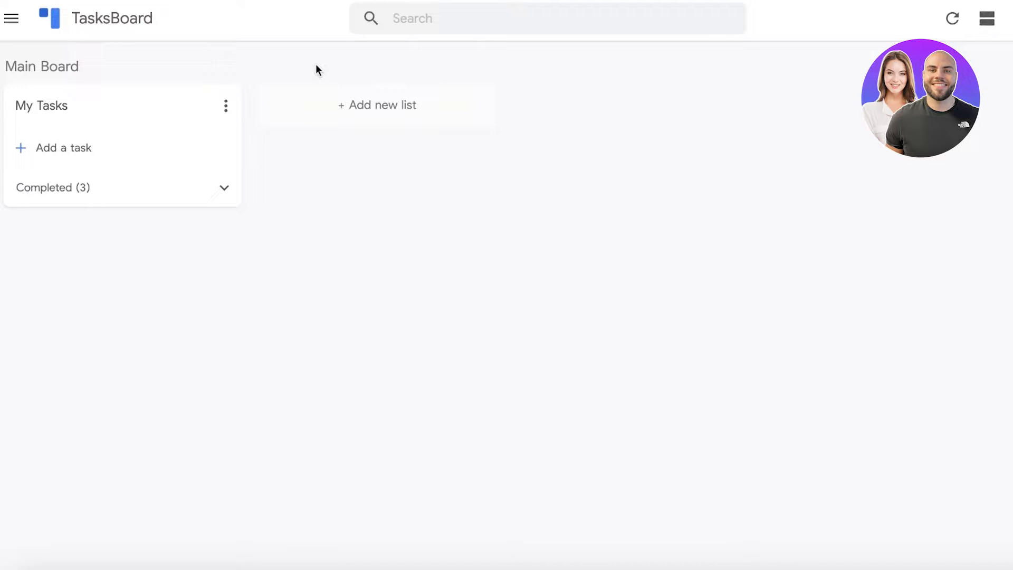
Look through the TasksBoard navigation and the Main Board's options for renaming, sharing, changing and deleting the board
left_click(11, 18)
left_click(561, 130)
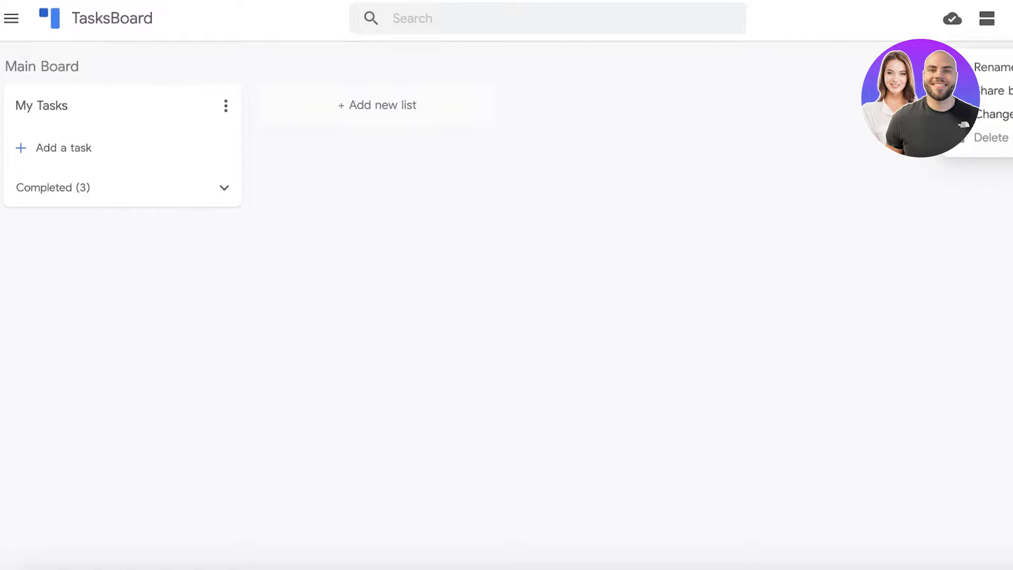
left_click(861, 139)
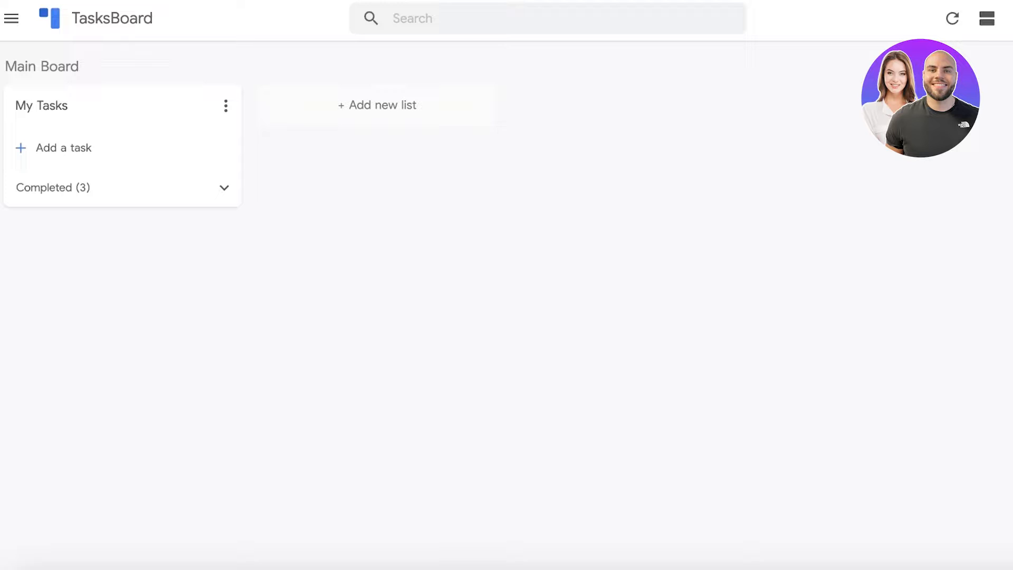
left_click(1008, 66)
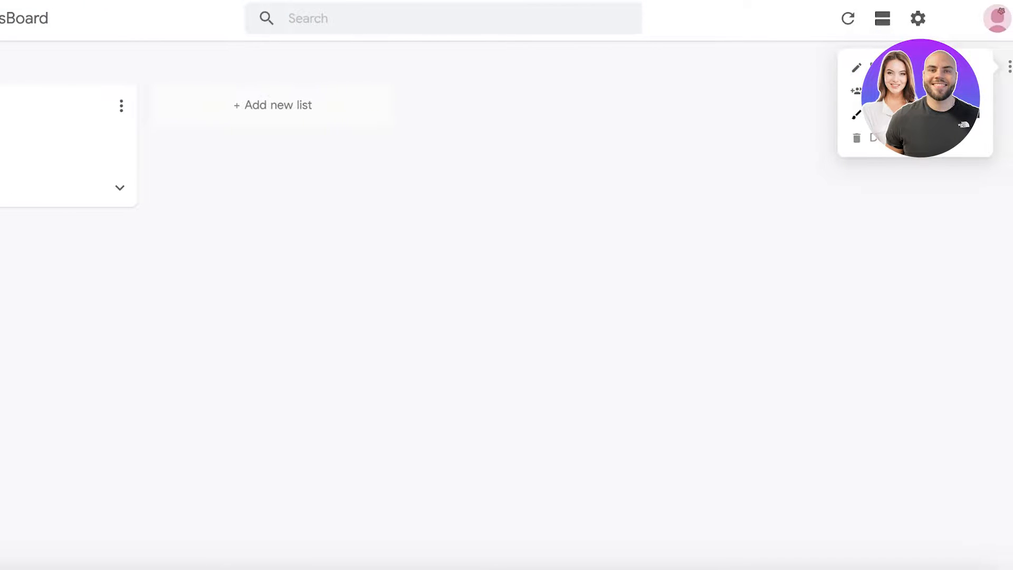
left_click(896, 114)
left_click(642, 229)
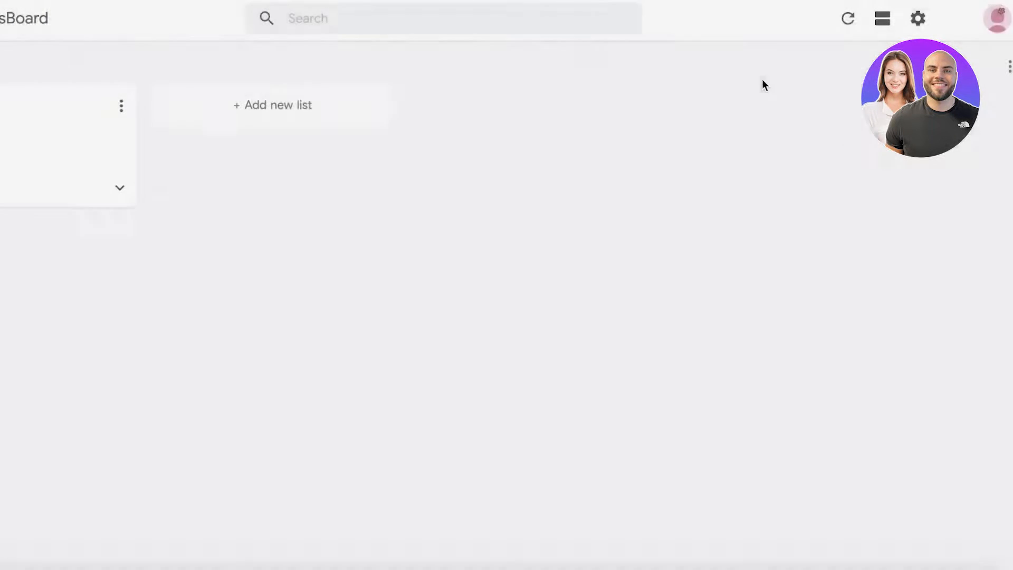
left_click(1009, 66)
left_click(774, 73)
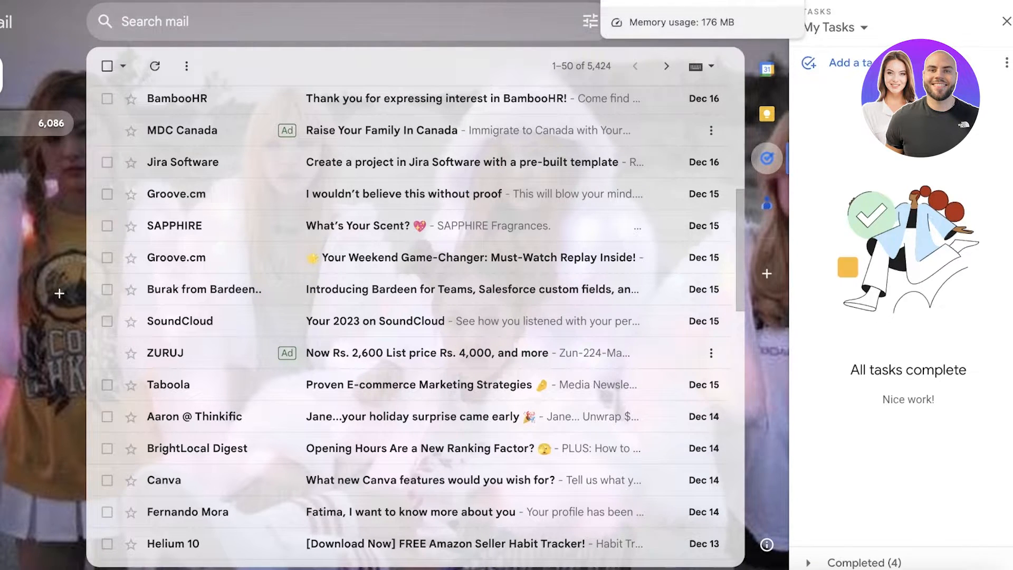
Switch back to Gmail and create a task list named "Marketing Ideas" in Google Tasks
left_click(821, 30)
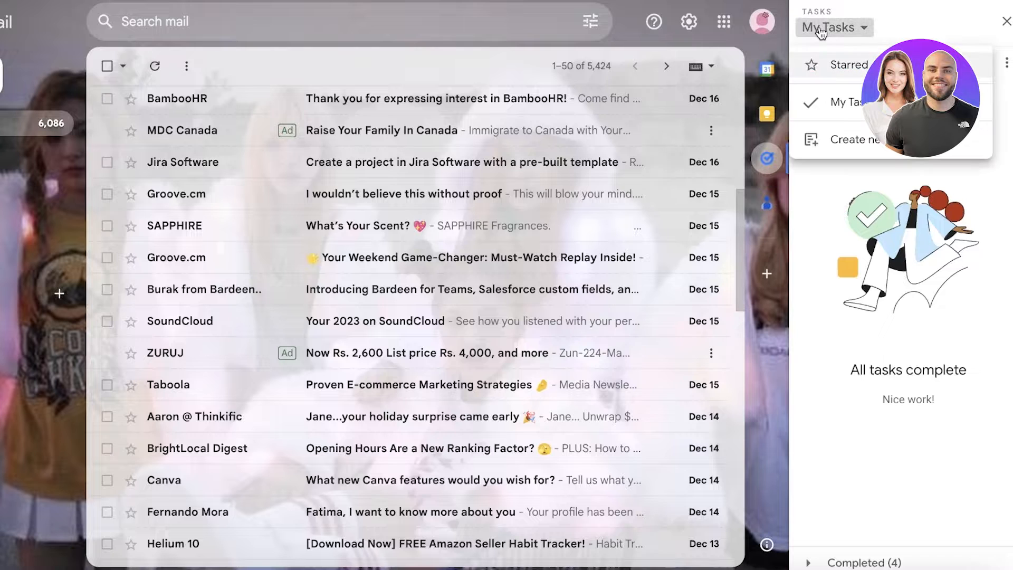
left_click(821, 31)
left_click(851, 33)
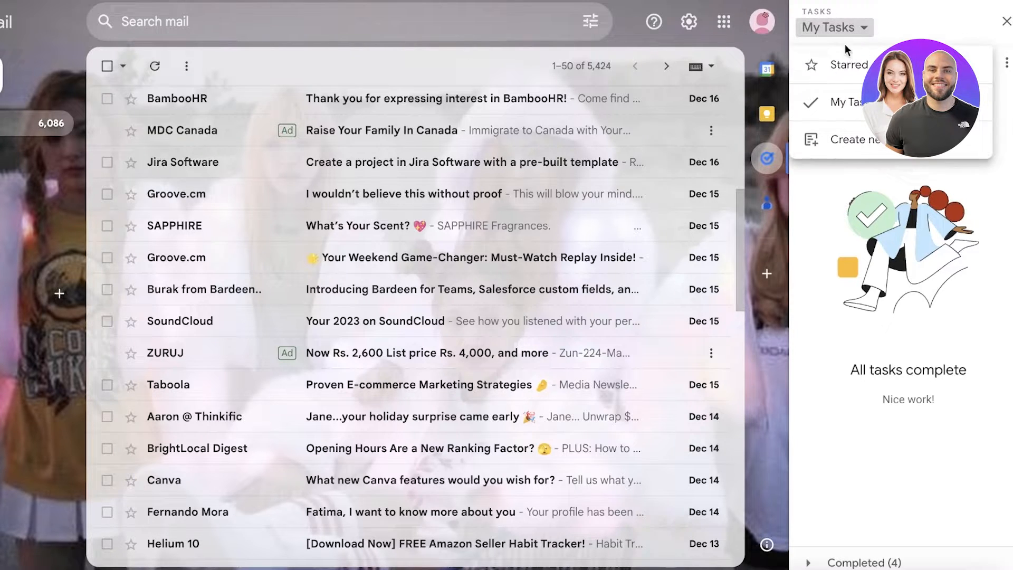
left_click(842, 138)
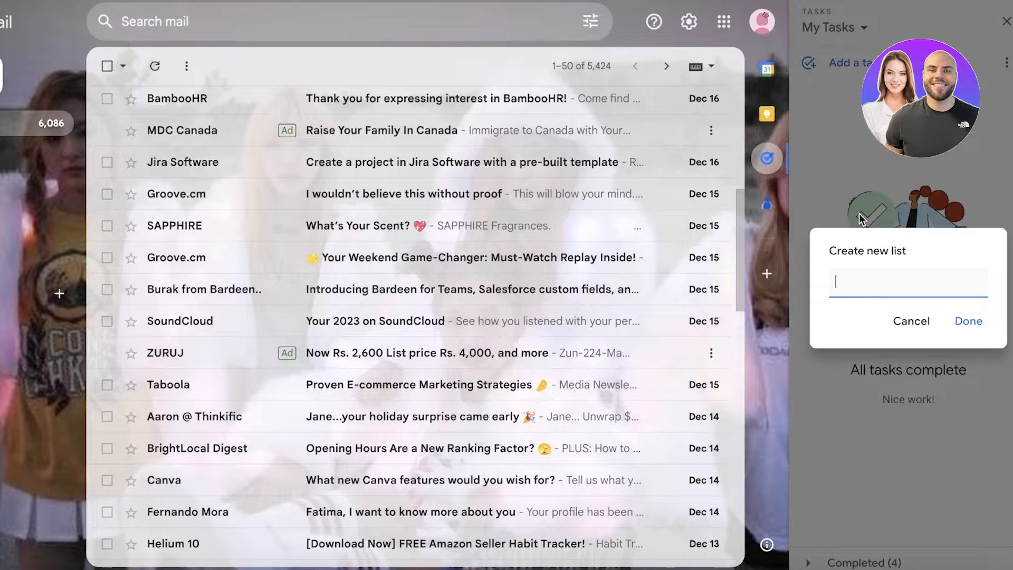
type("Marketing Ideas")
key("Return")
Create another task list named "APPROVED IDEAS"
left_click(851, 27)
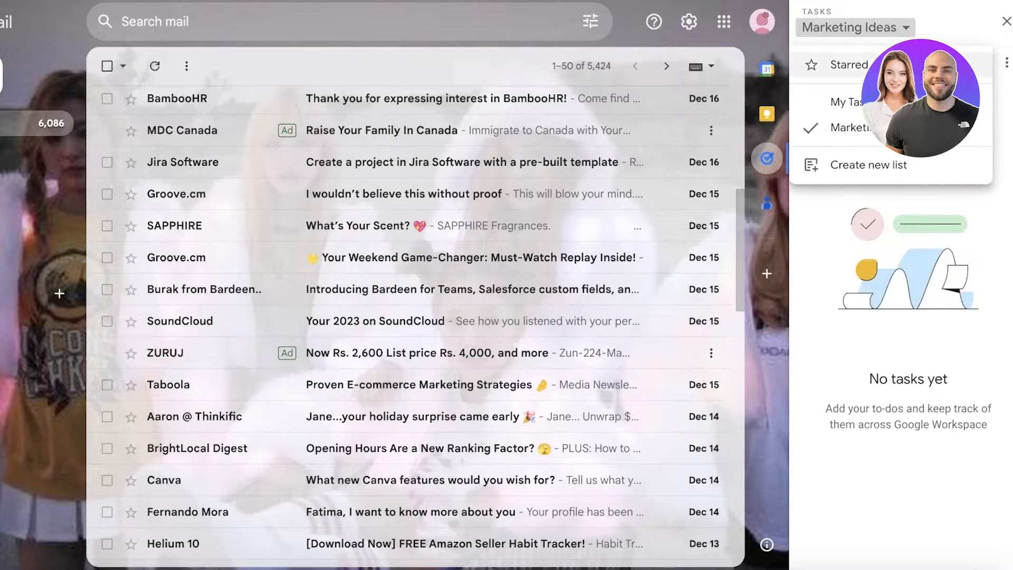
left_click(880, 161)
type("AP")
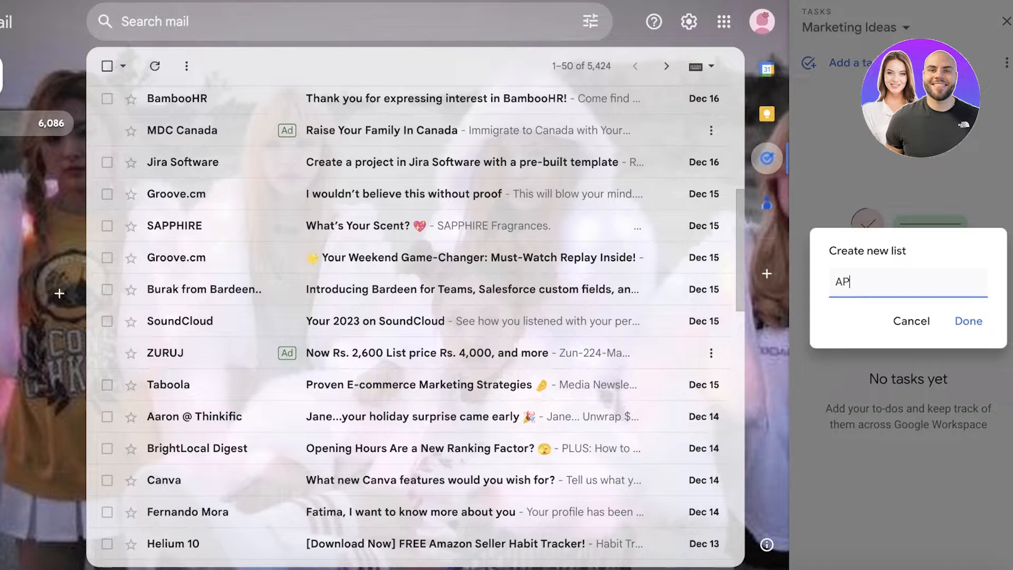
type("PROVED IDEAS")
key("Return")
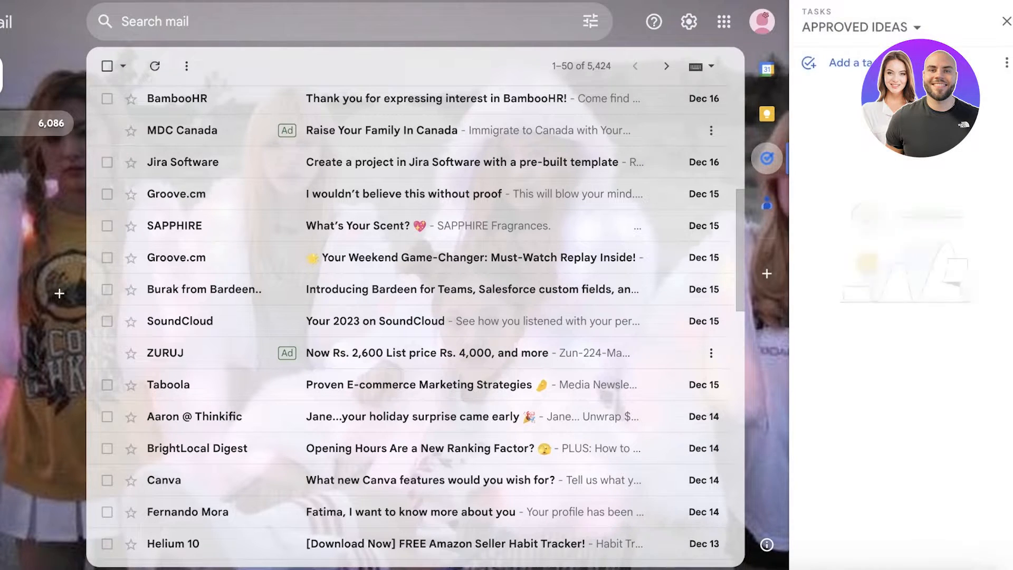
Create a third task list named "meetings"
left_click(876, 28)
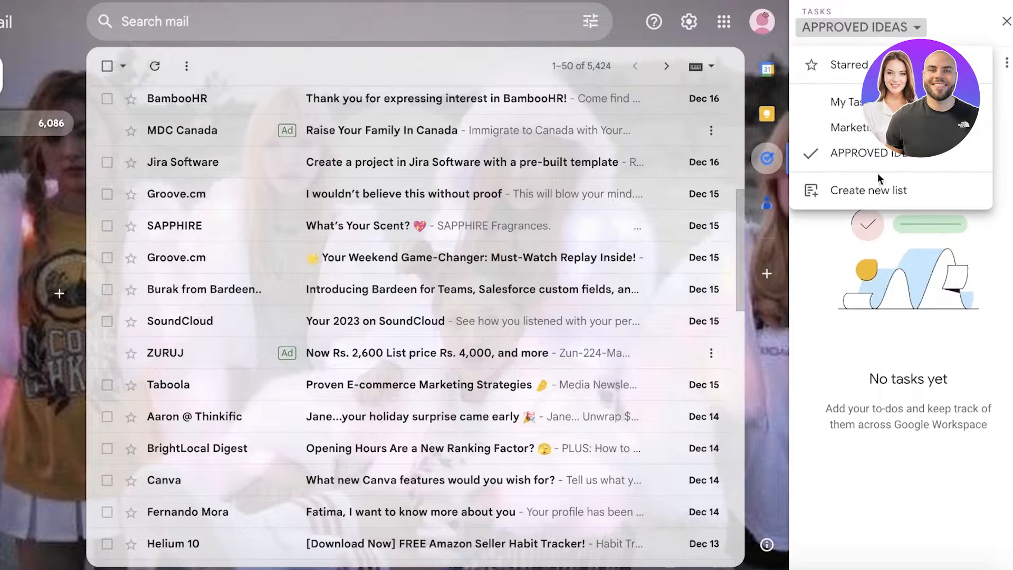
left_click(876, 189)
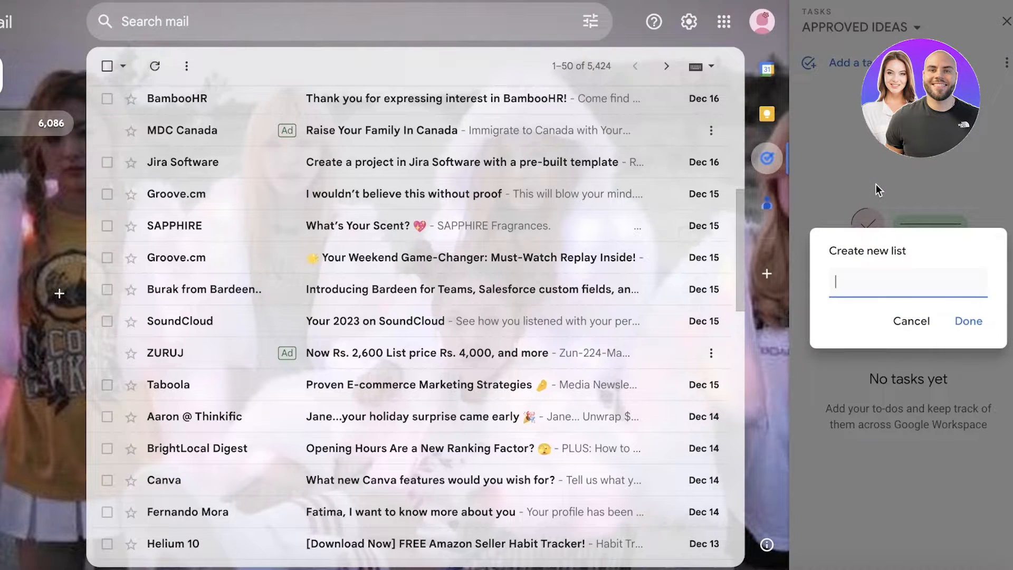
type("meetings")
key("Return")
Add a task with a title beginning with "Futuris" to the Marketing Ideas list
left_click(833, 28)
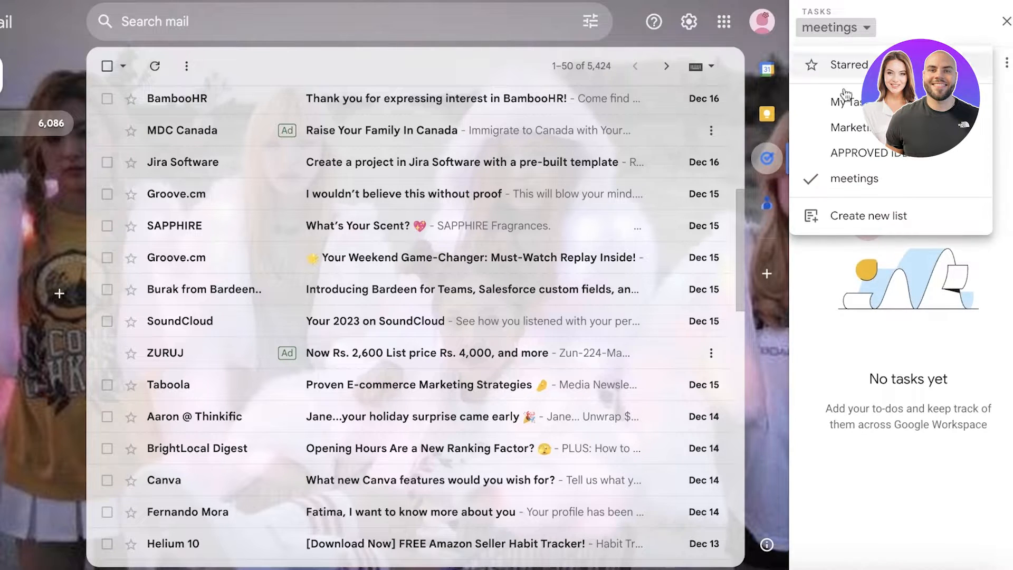
left_click(847, 127)
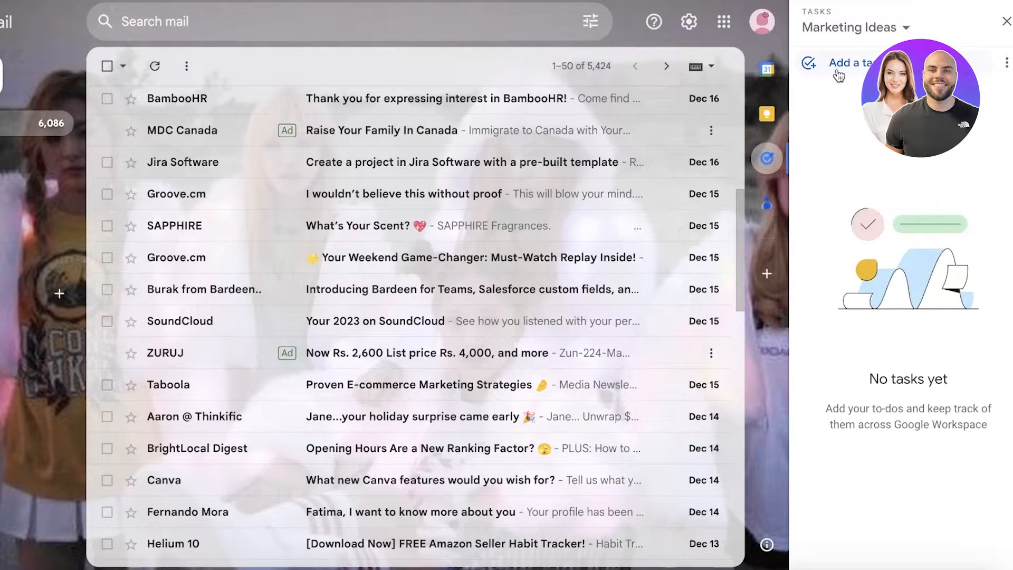
left_click(837, 74)
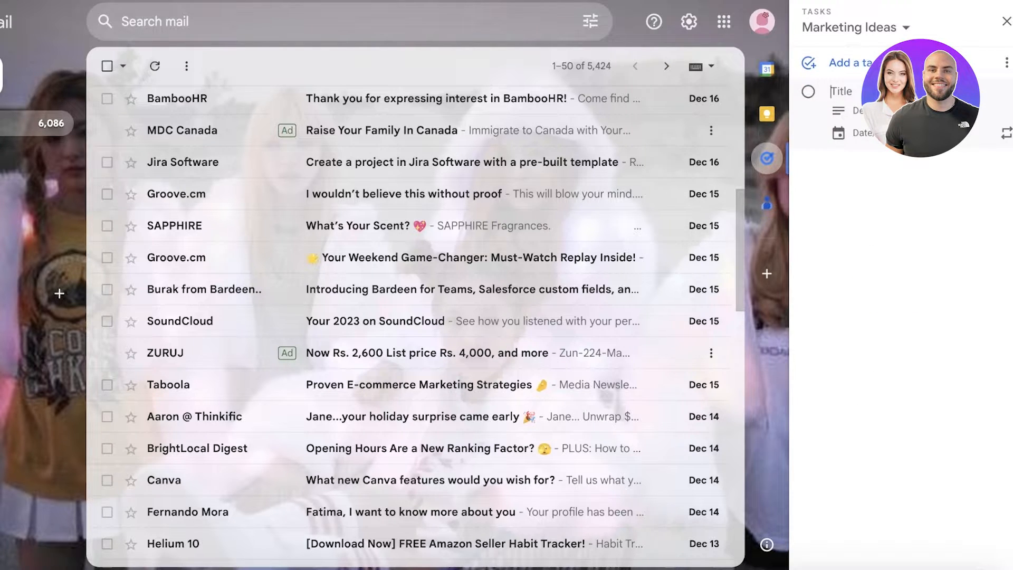
type("F")
key("BackSpace")
key("ctrl+v")
key("Return")
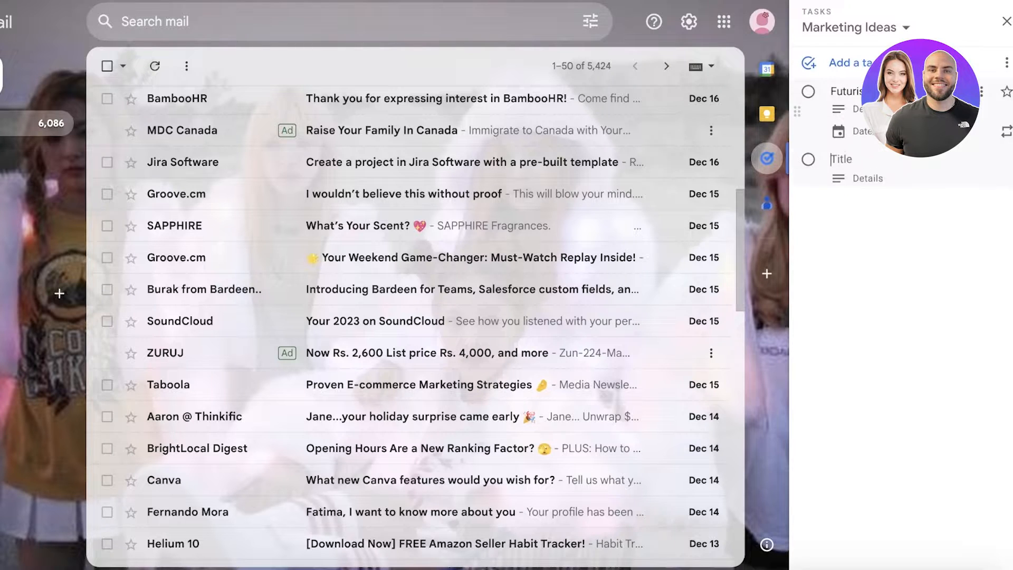
Enter "xyz" twice, separated by two blank lines, as the details of the Marketing Ideas task
double_click(868, 92)
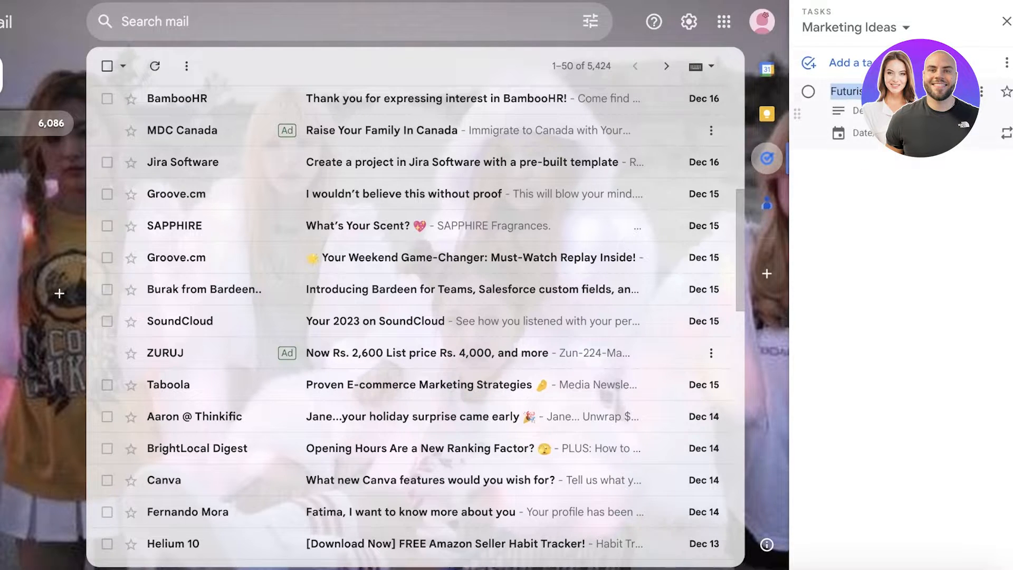
left_click(873, 110)
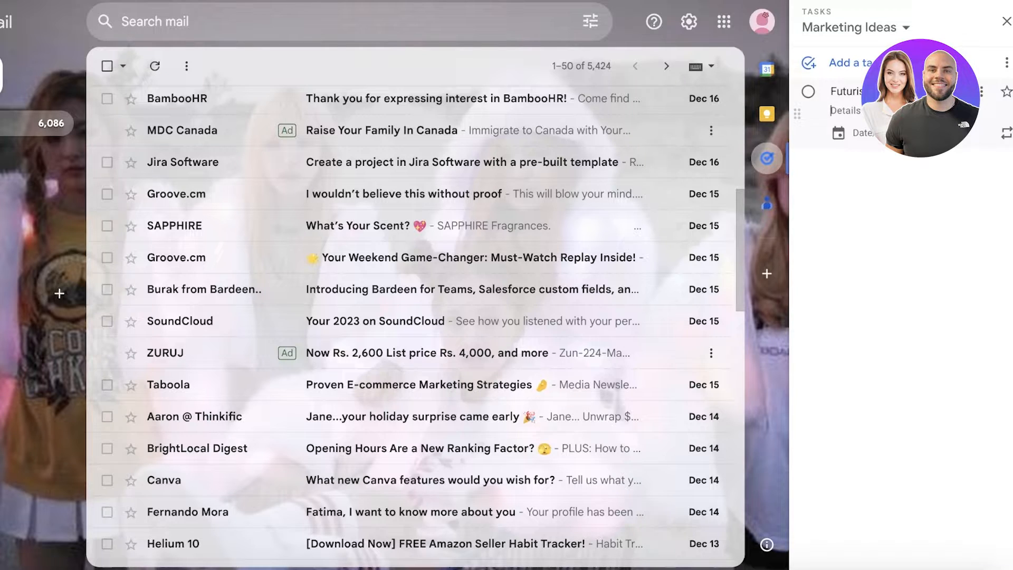
type("xyz")
key("Return")
key("Return")
key("Return")
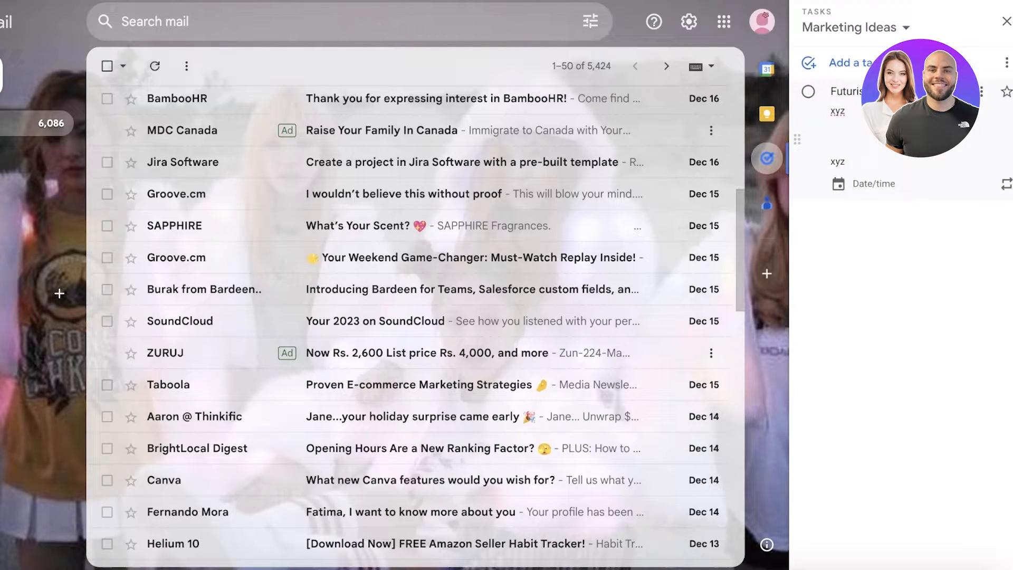
Set the date of the Marketing Ideas task to December 27
left_click(861, 181)
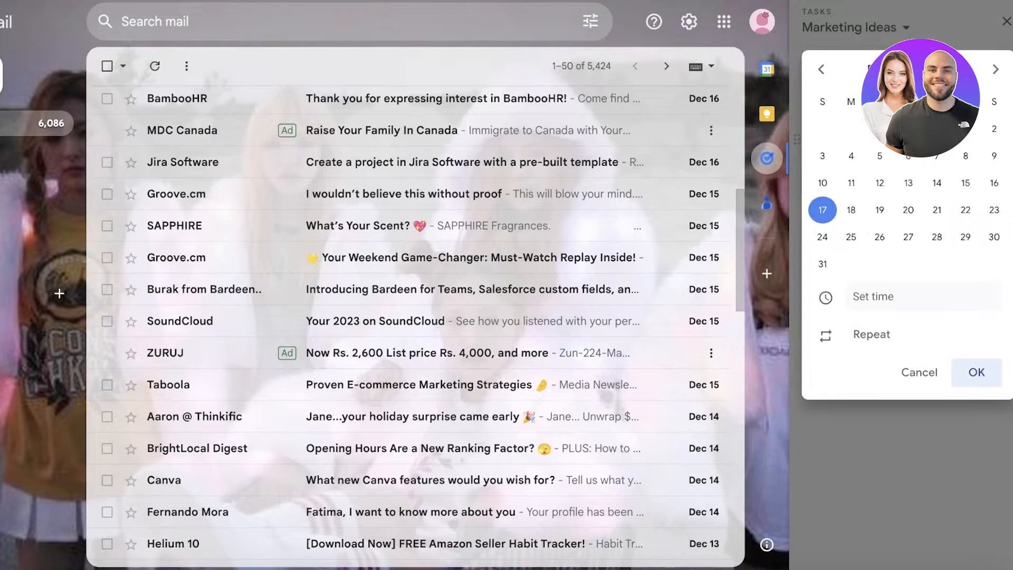
left_click(881, 213)
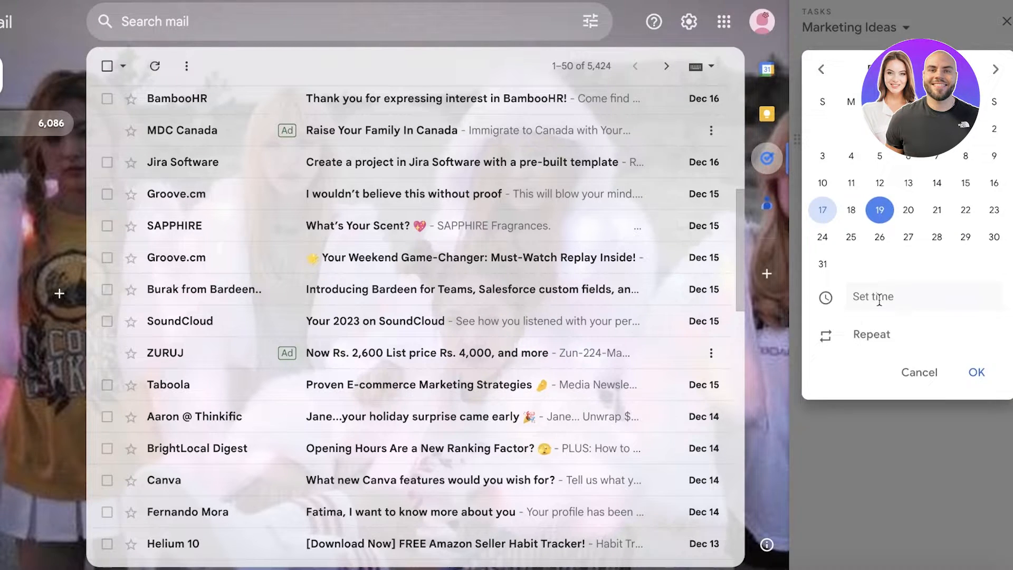
left_click(908, 237)
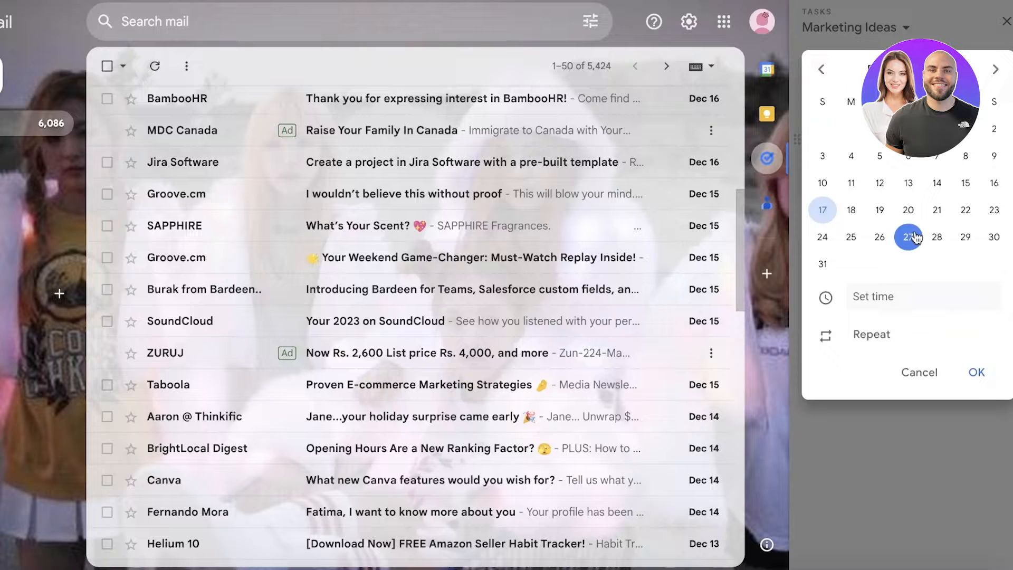
left_click(975, 373)
left_click(995, 222)
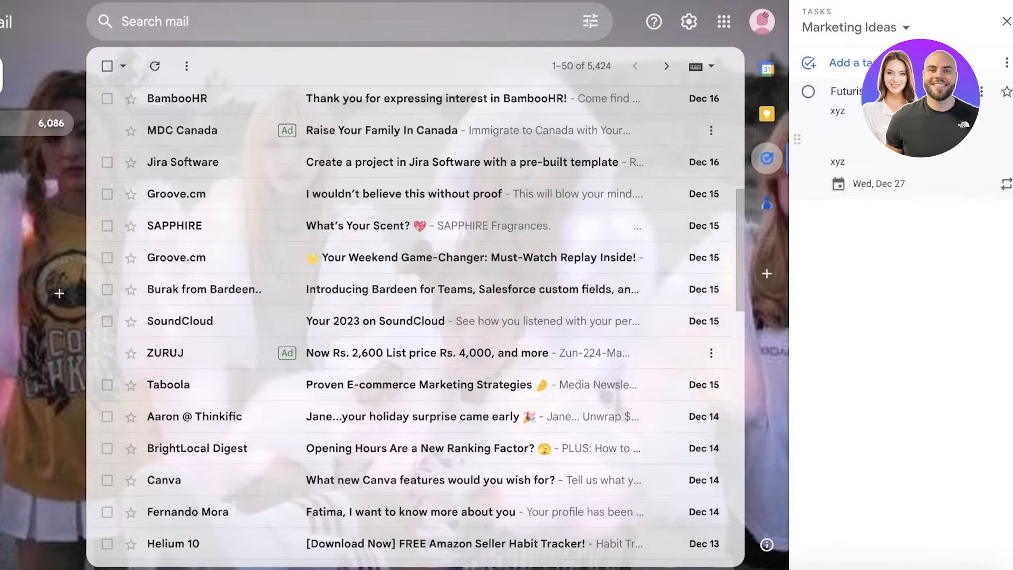
Look at the repeat options of the Marketing Ideas task and leave them without changes
double_click(870, 92)
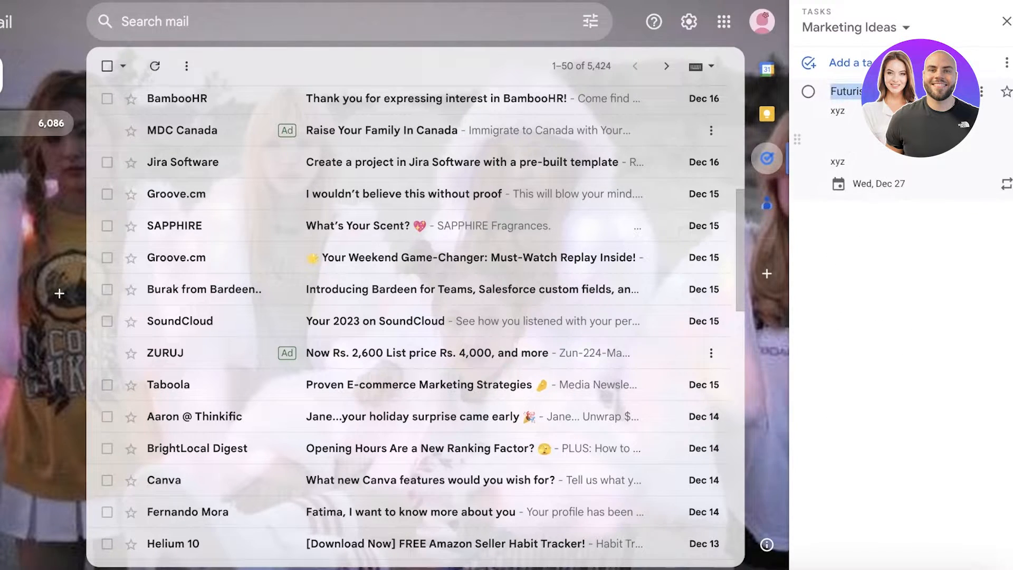
left_click(1005, 185)
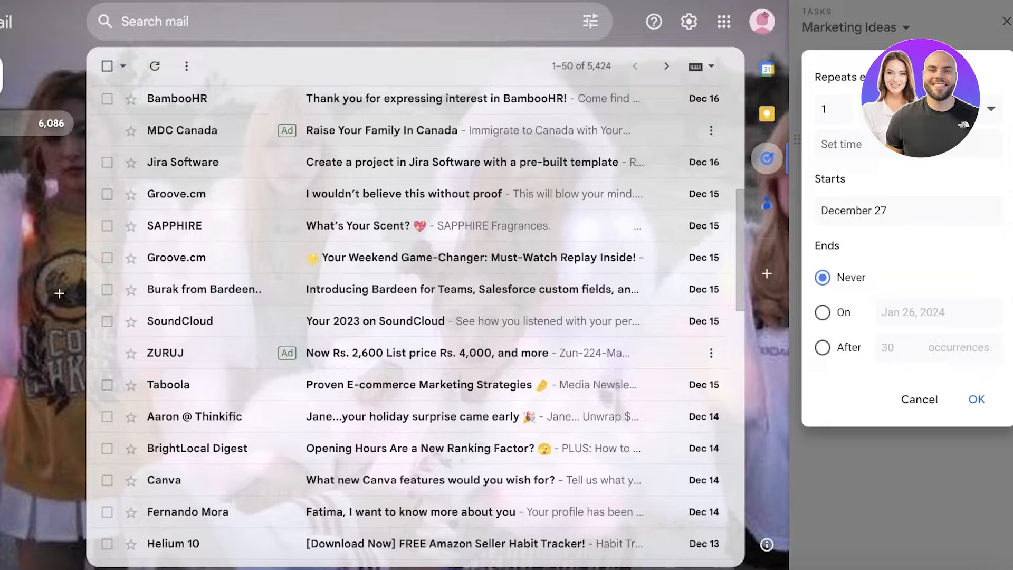
key("Escape")
Add a task with a title beginning with "Bamb" to the meetings list
left_click(876, 35)
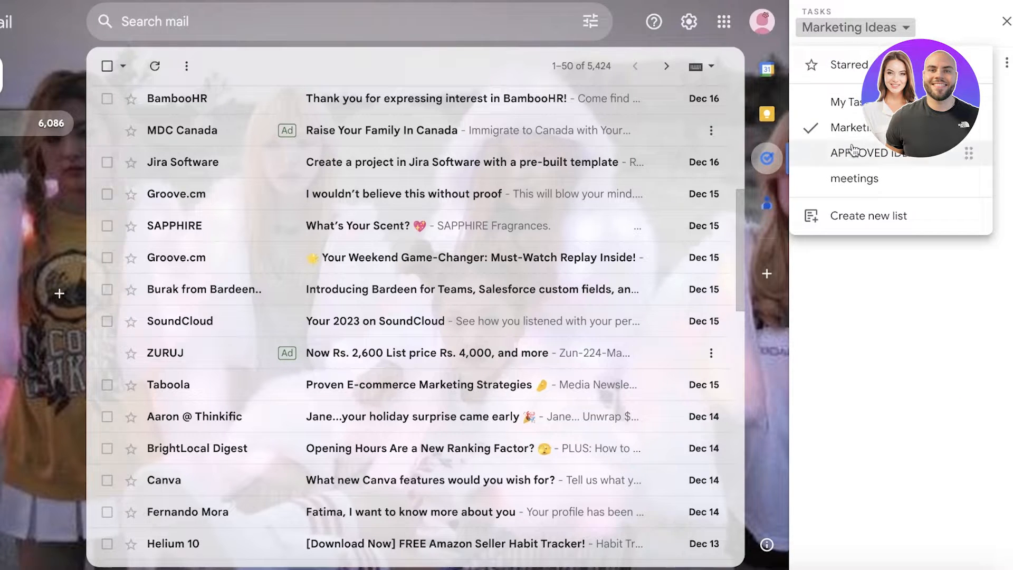
left_click(854, 180)
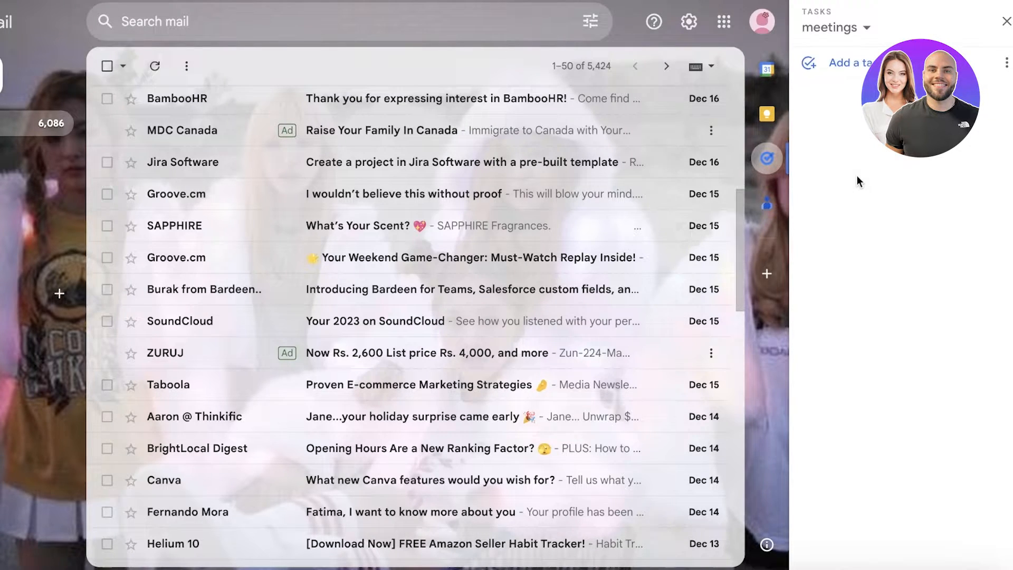
left_click(852, 74)
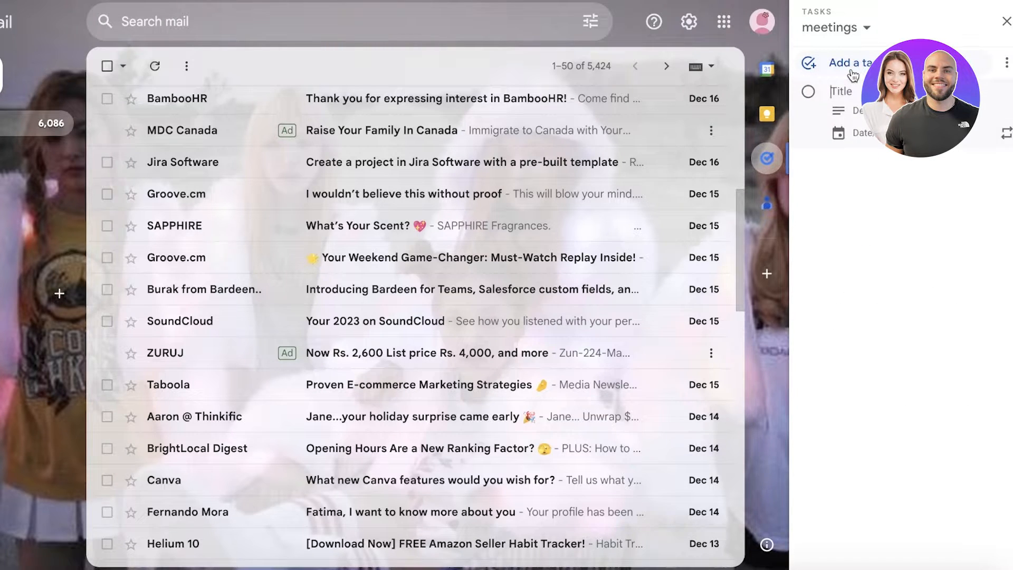
type("Bamb")
key("Return")
Schedule the meetings task for December 20 at 12:00 PM
double_click(865, 91)
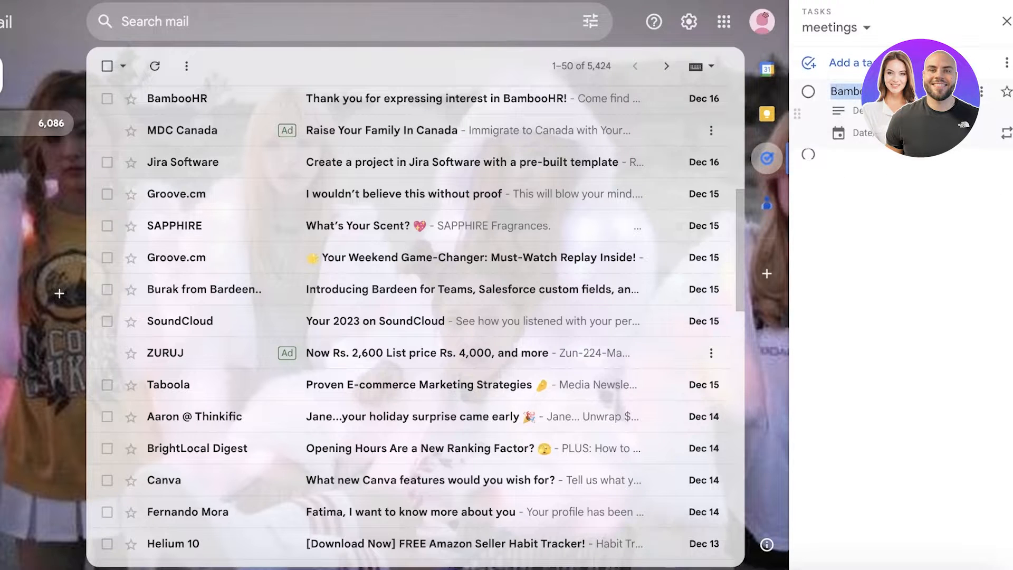
left_click(876, 133)
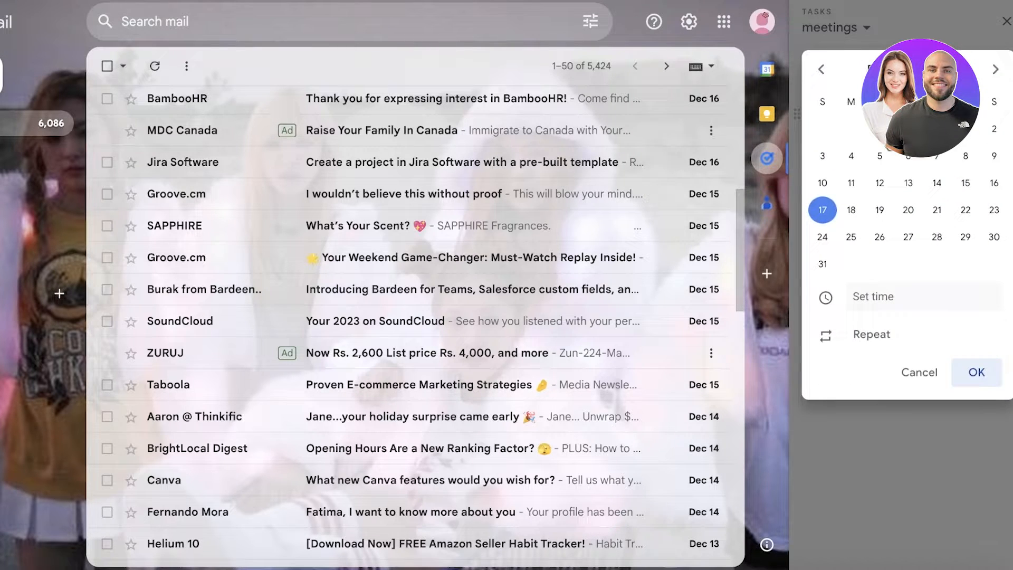
left_click(908, 210)
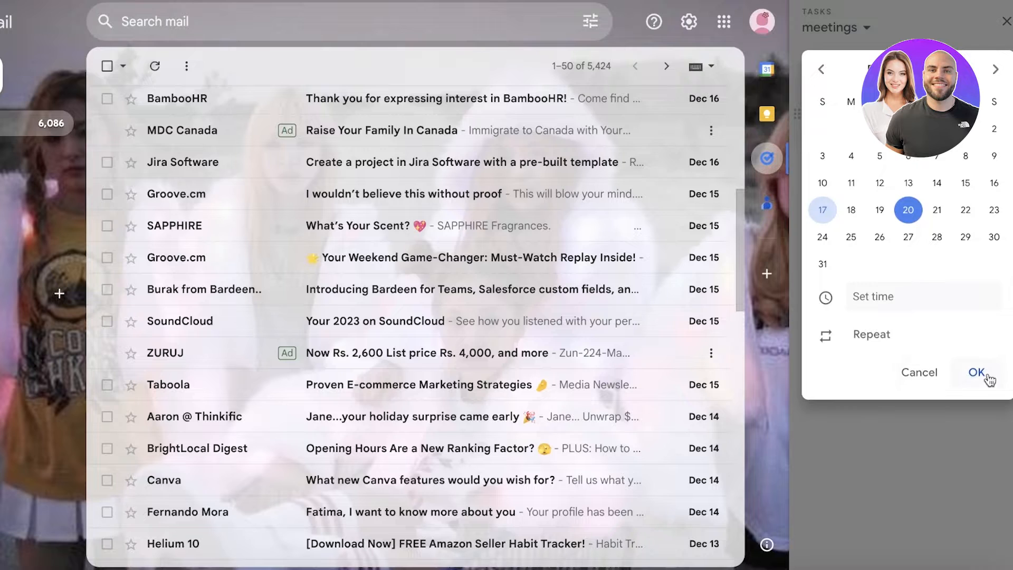
left_click(908, 297)
scroll(921, 158, "down", 10)
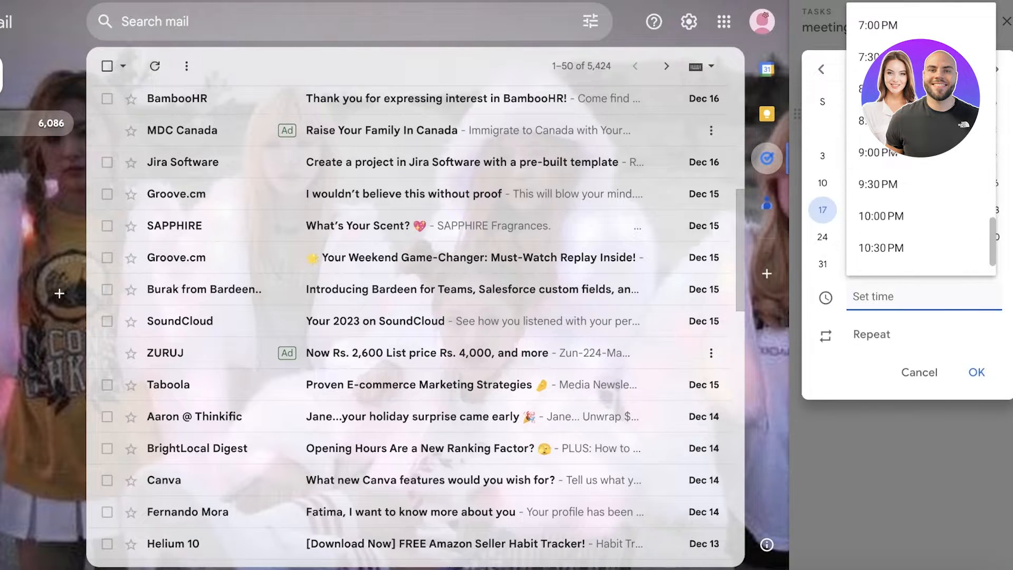
scroll(897, 169, "up", 12)
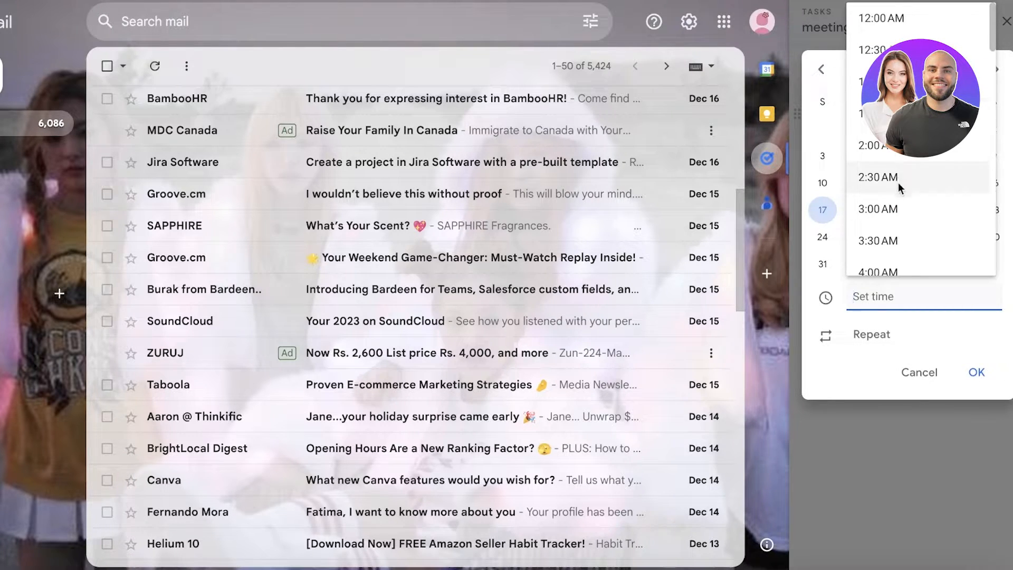
scroll(898, 182, "down", 5)
left_click(895, 164)
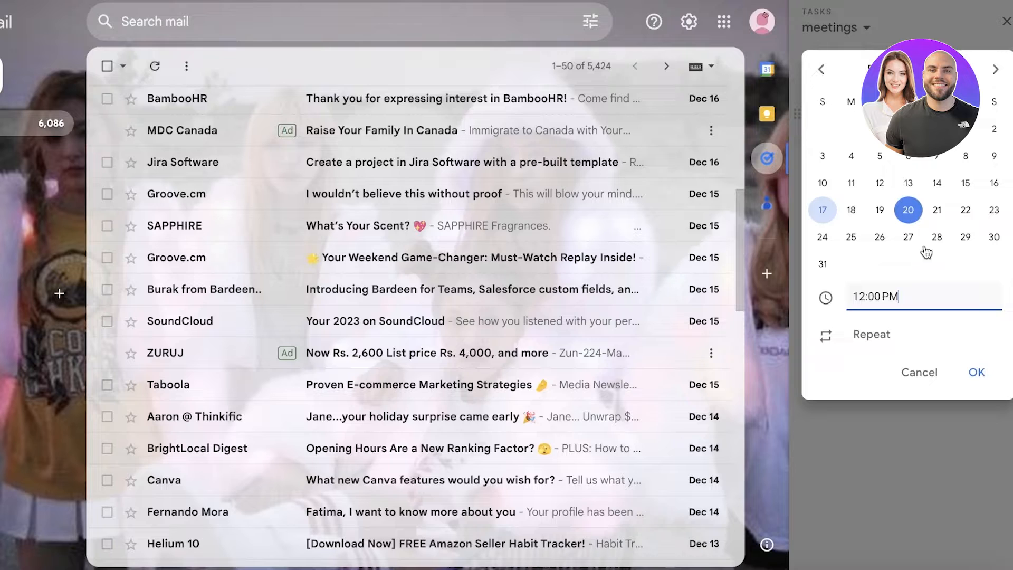
left_click(970, 373)
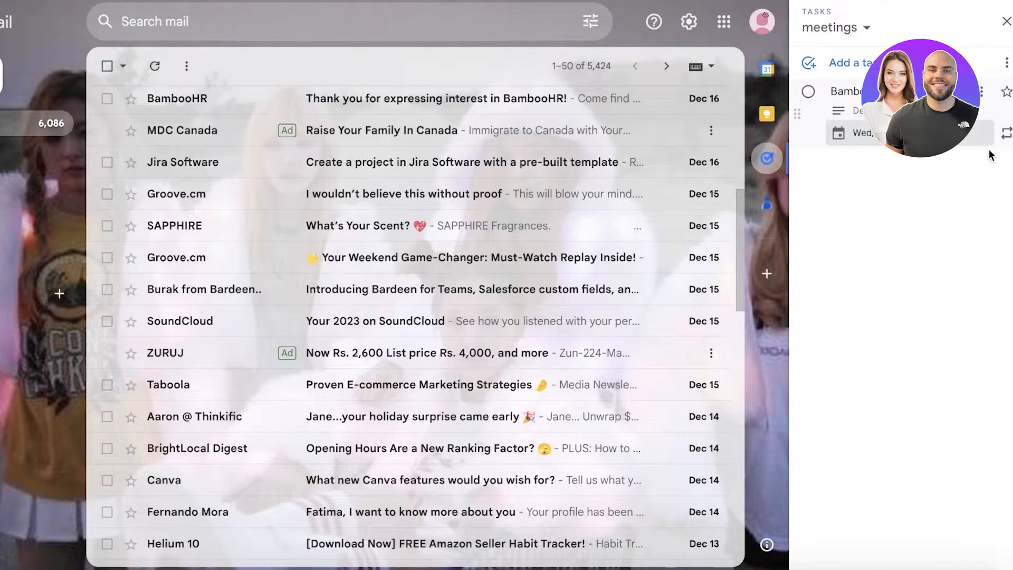
Set the meetings task's repeat interval to 5 and review the available interval units
left_click(1007, 138)
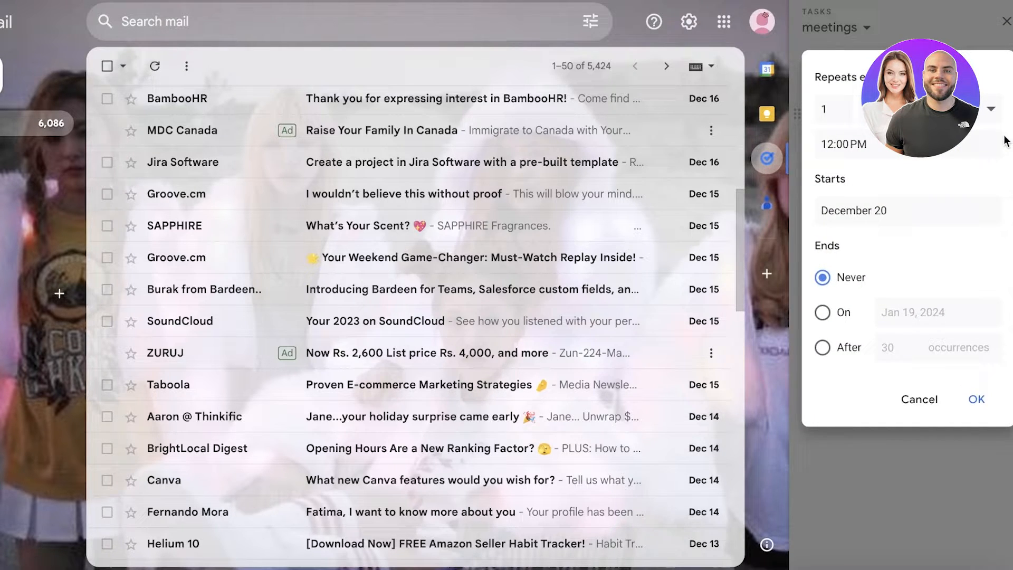
left_click(848, 111)
type("2")
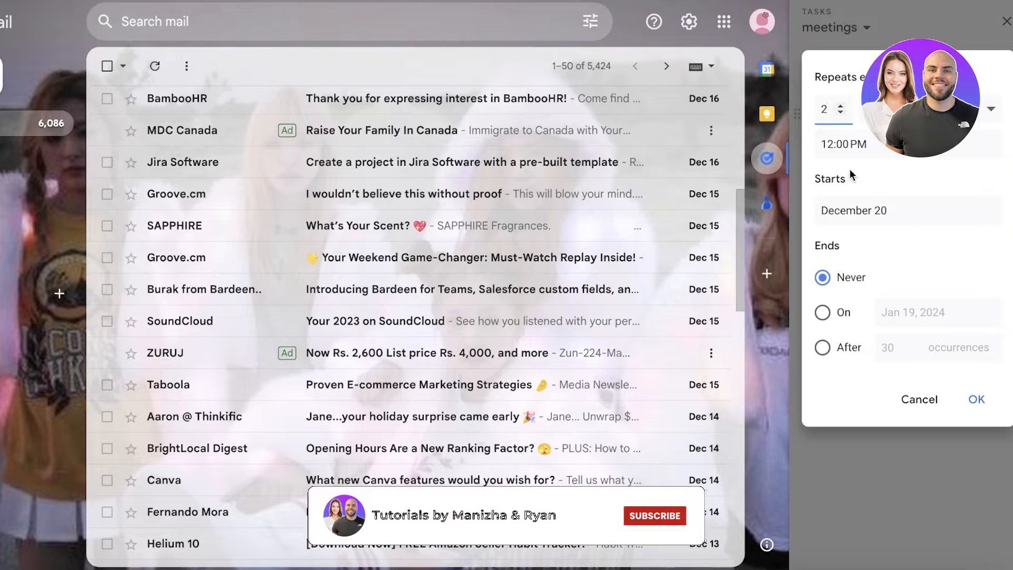
left_click(916, 111)
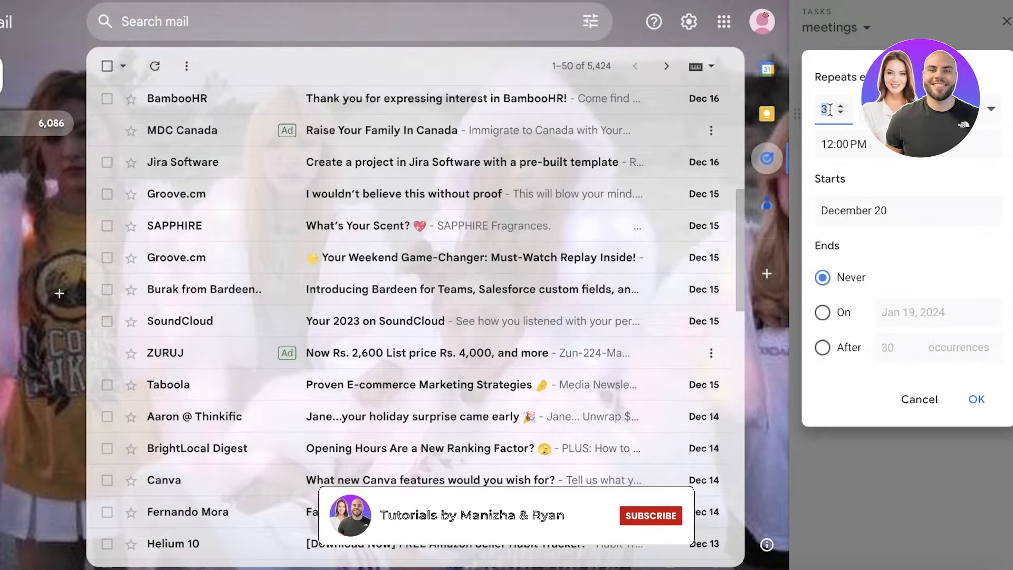
type("0")
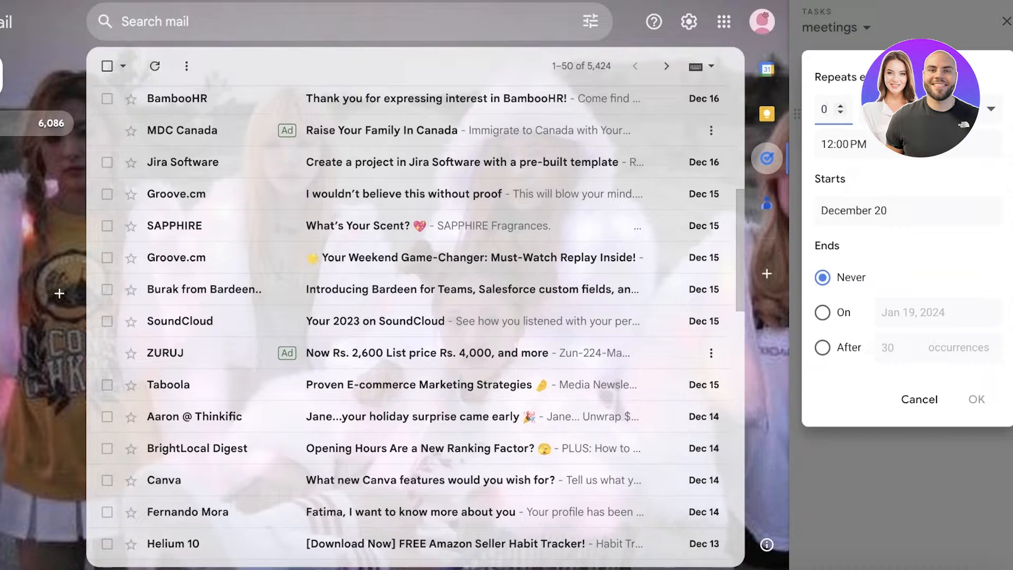
key("BackSpace")
type("5")
left_click(927, 109)
left_click(927, 109)
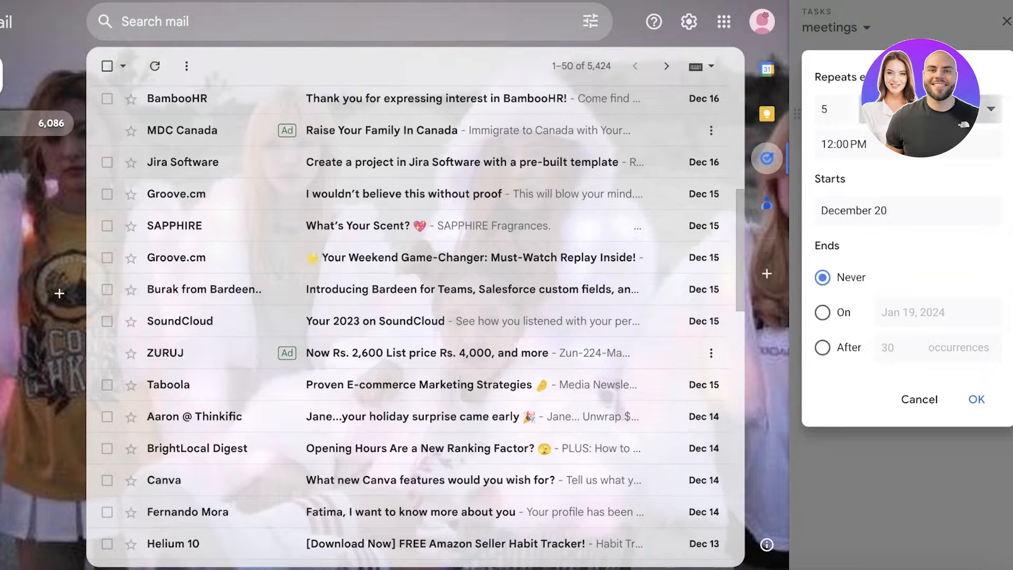
left_click(926, 109)
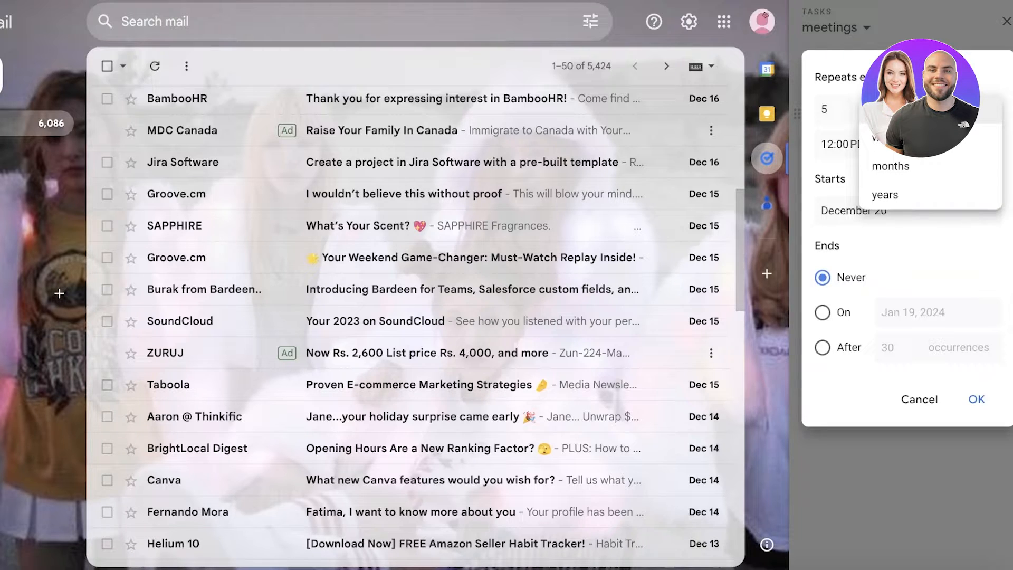
left_click(927, 109)
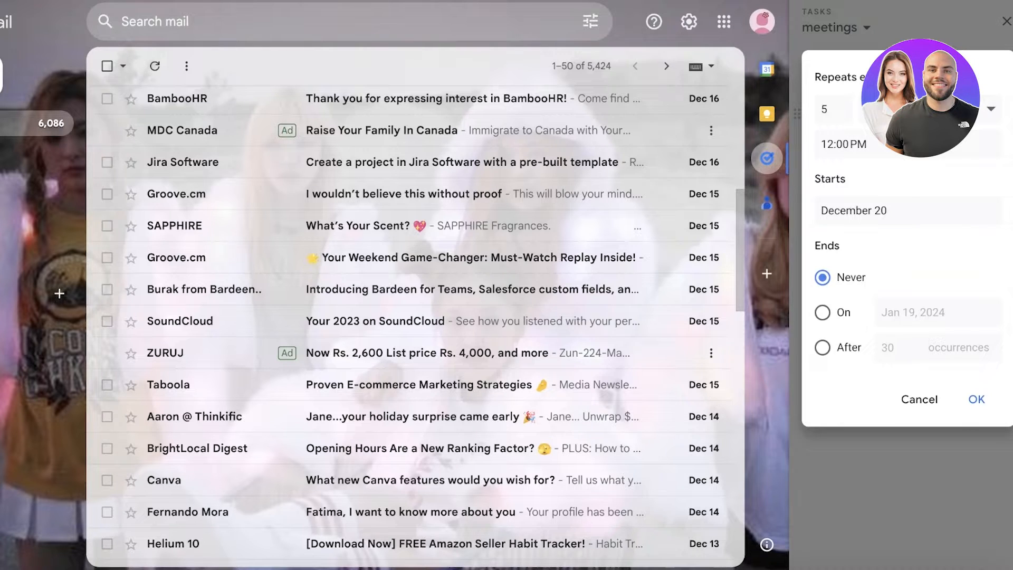
Keep the repeat time at 12:00 PM and set the repetition to end on Jan 19, 2024
left_click(920, 144)
left_click(1005, 183)
left_click(838, 313)
left_click(844, 287)
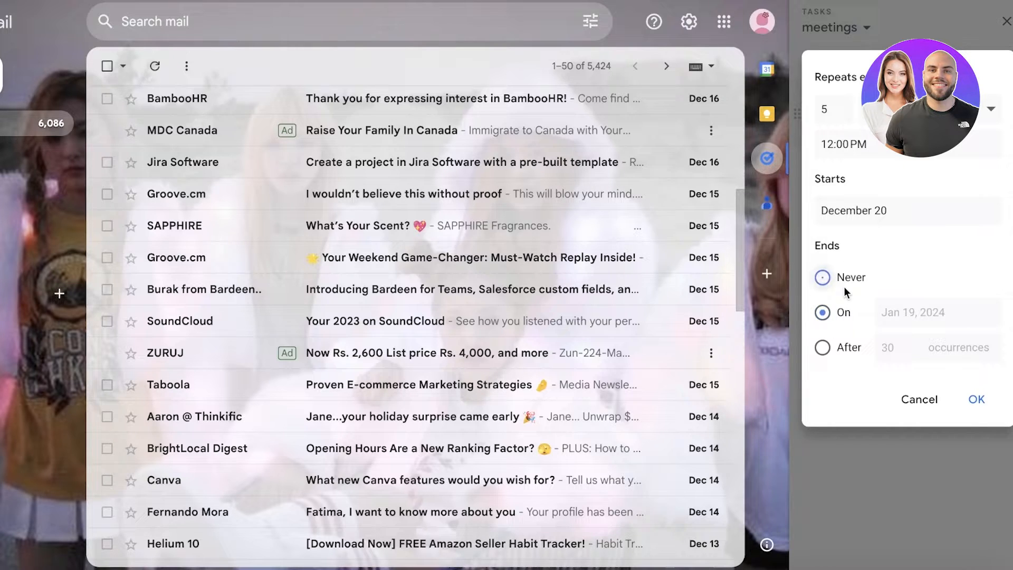
left_click(837, 315)
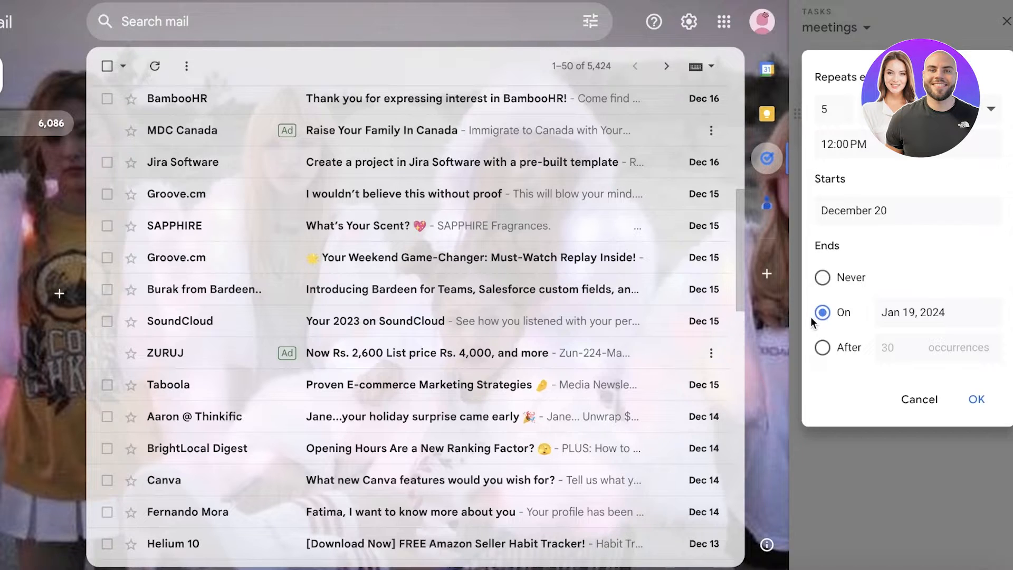
Set the meetings task's repetition to end after 10 occurrences
left_click(822, 346)
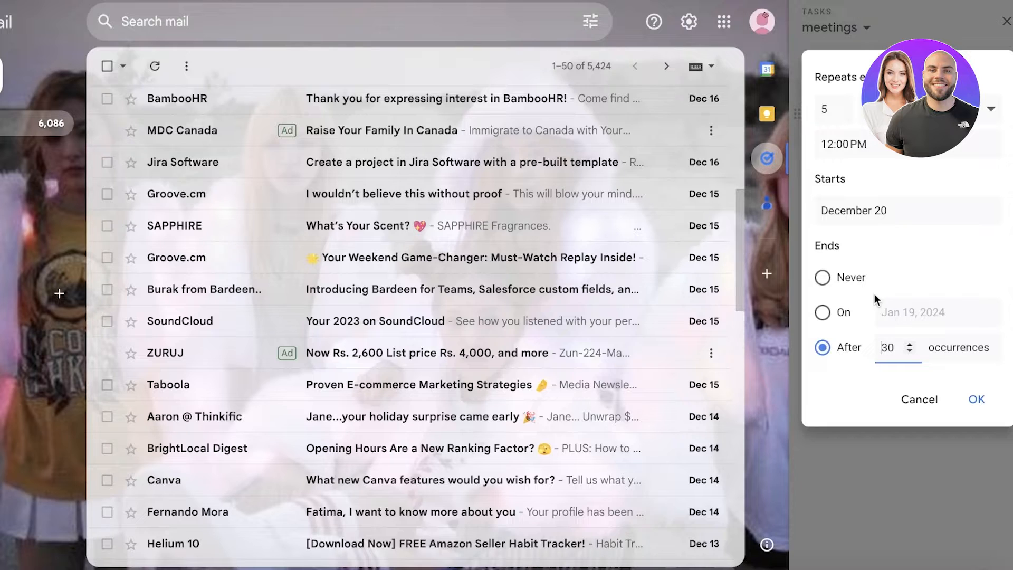
double_click(886, 343)
type("10")
Set the meetings task's repetition to end on Feb 1, 2024 and save the repeat settings
left_click(846, 310)
left_click(885, 312)
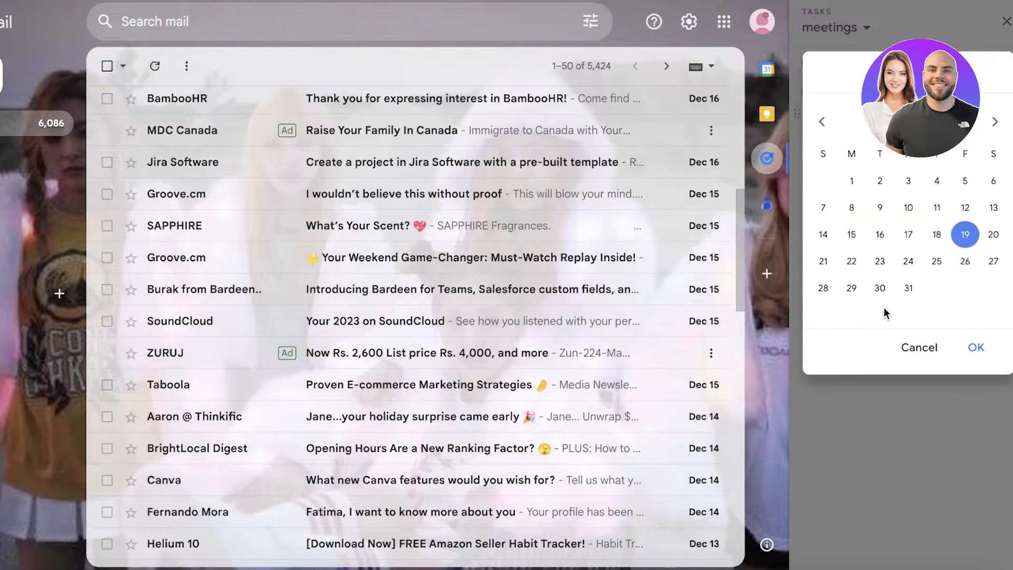
left_click(996, 121)
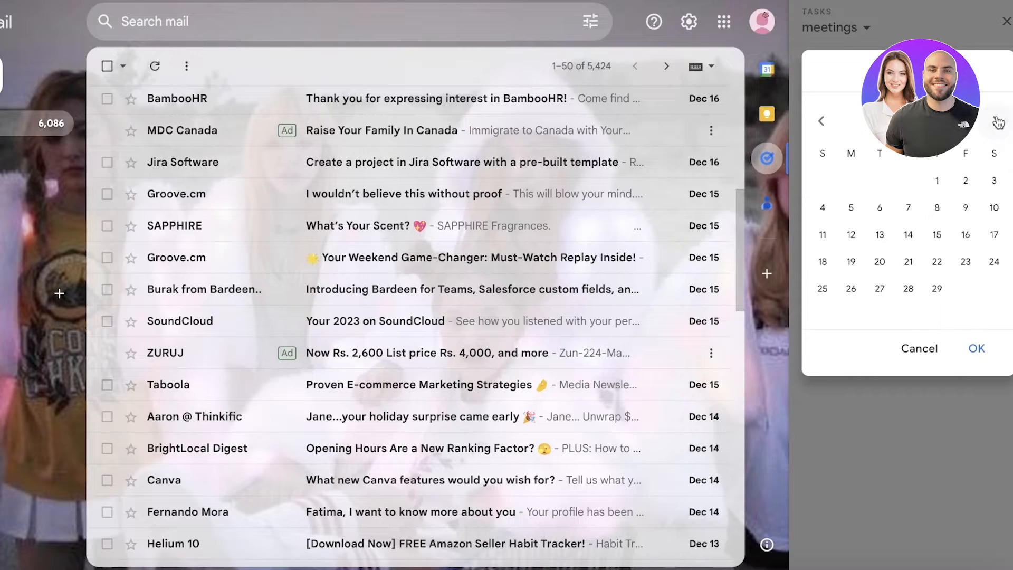
left_click(937, 180)
left_click(966, 349)
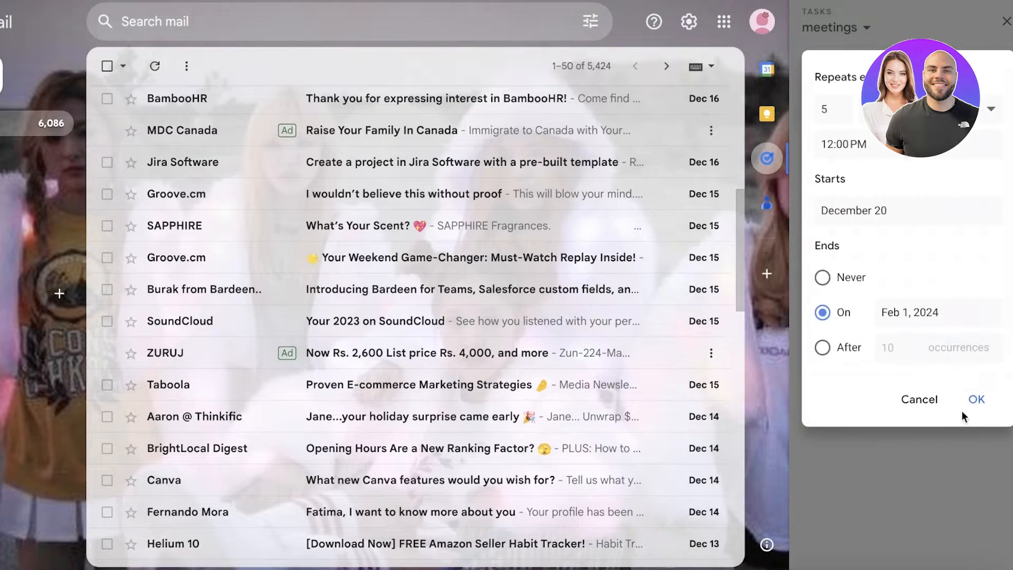
left_click(975, 399)
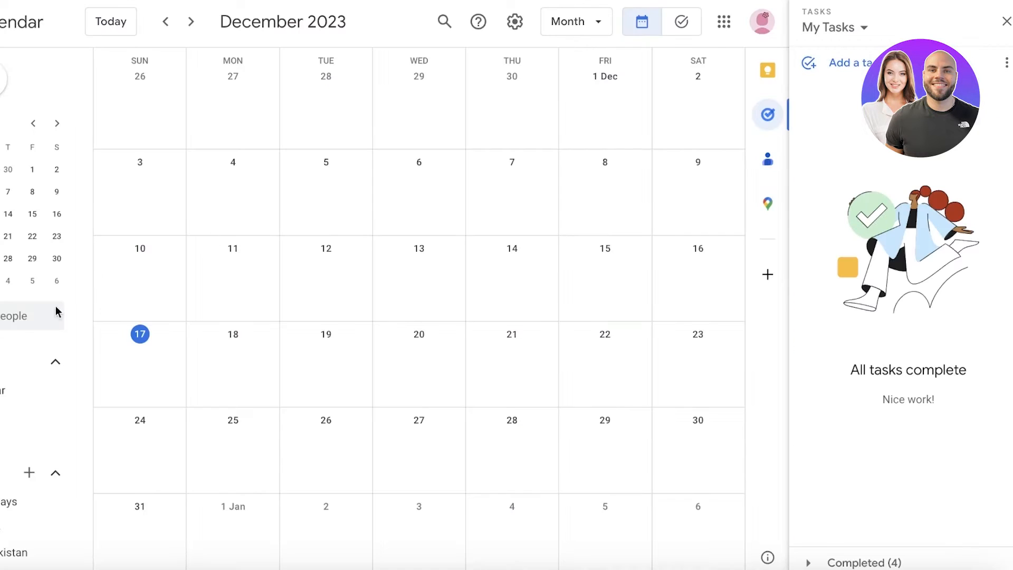
Switch to Google Calendar, save an untitled all-day event on Wednesday, 20 December, and view January 2024
left_click(398, 369)
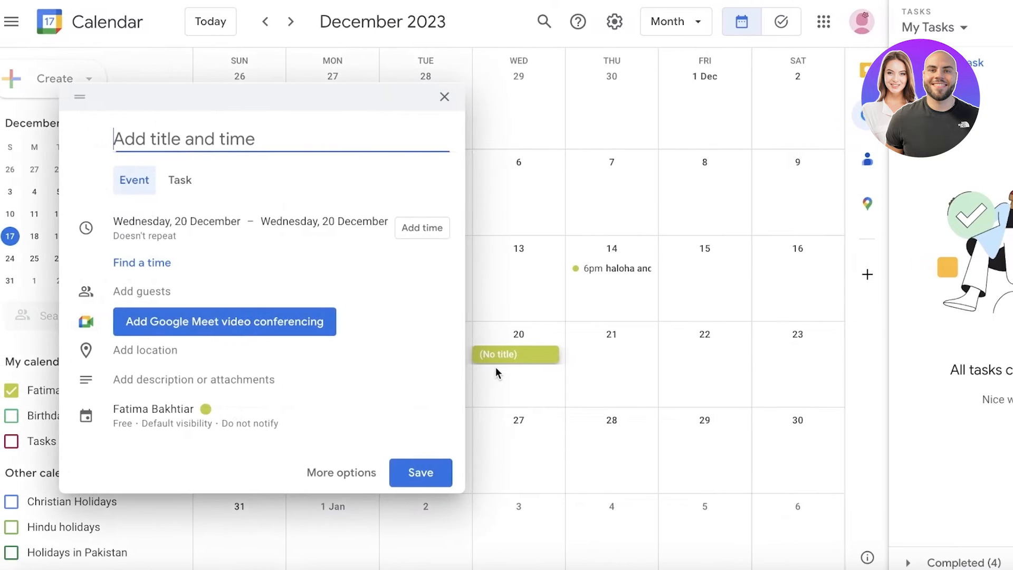
left_click(426, 471)
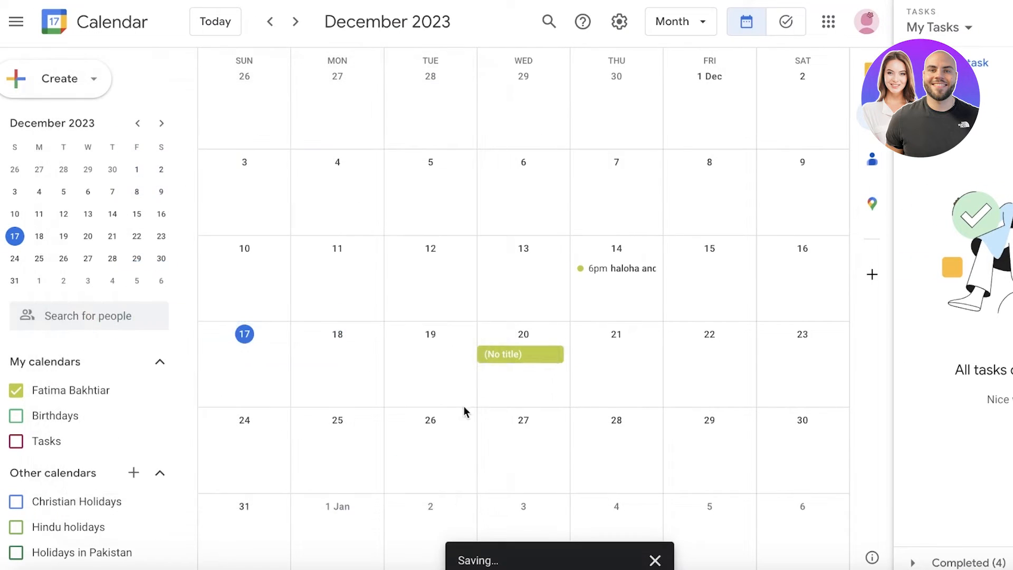
left_click(295, 22)
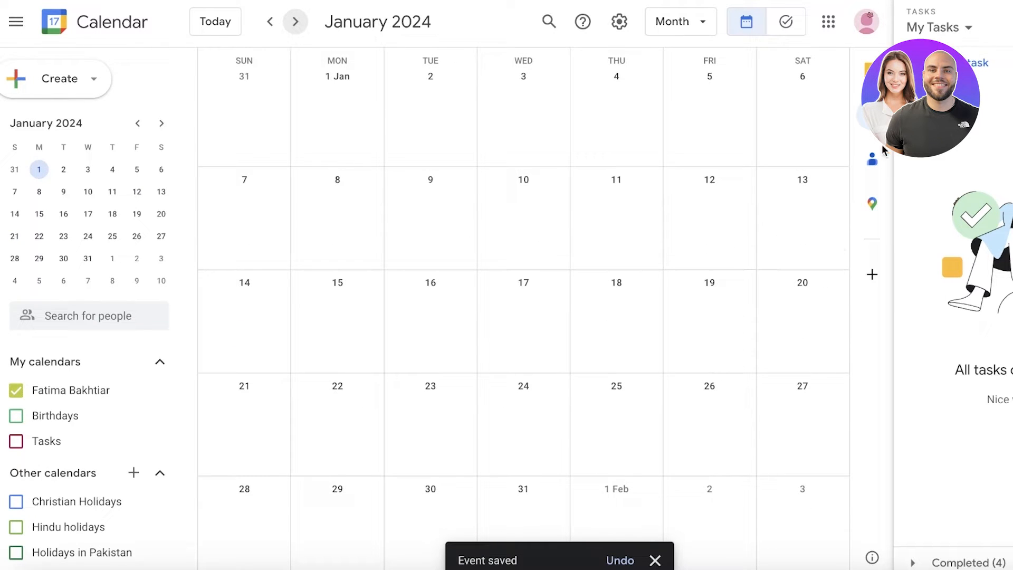
Show the meetings task list beside the December 2023 calendar and try to move its task onto the calendar
left_click(863, 122)
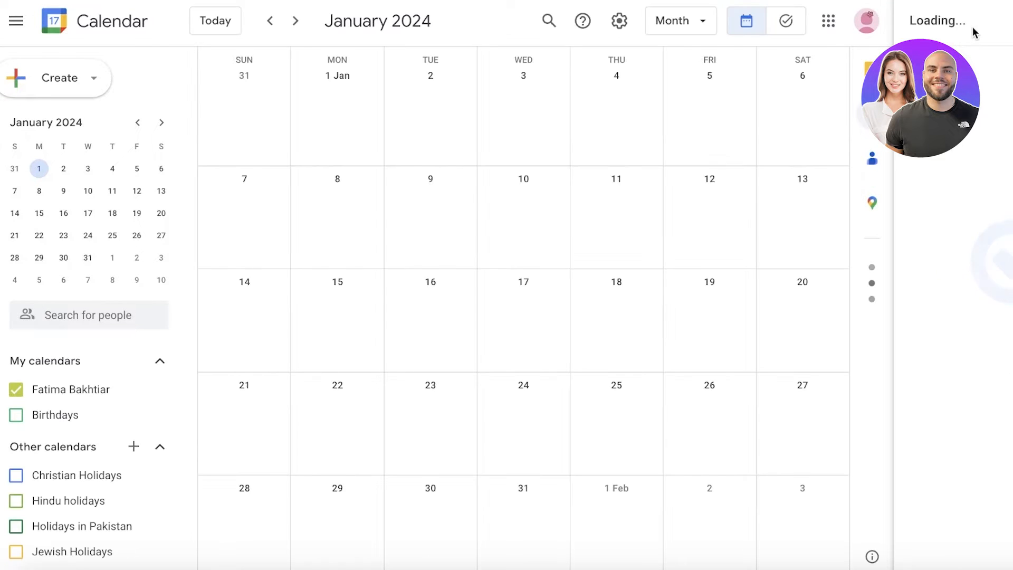
left_click(957, 25)
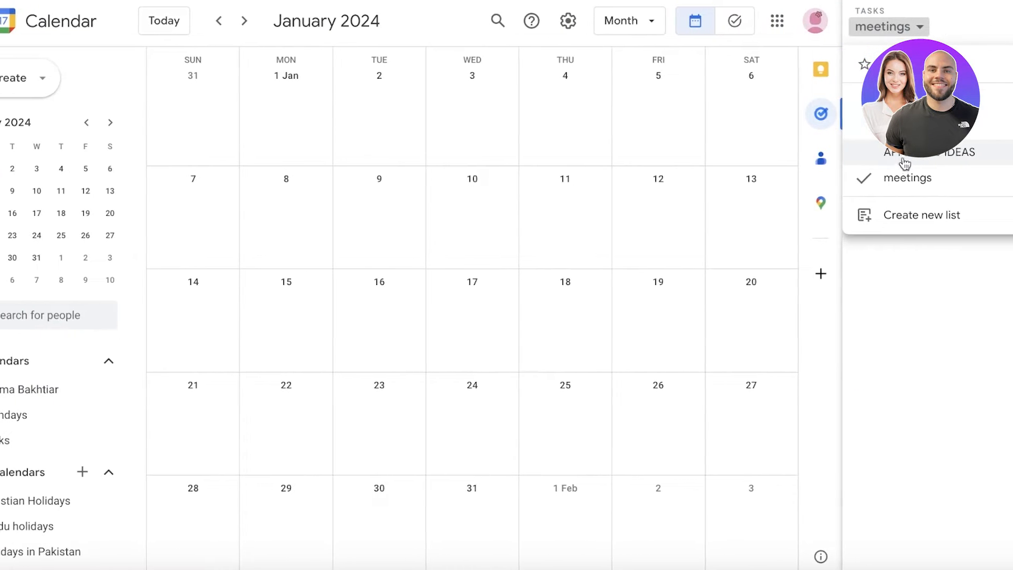
left_click(953, 169)
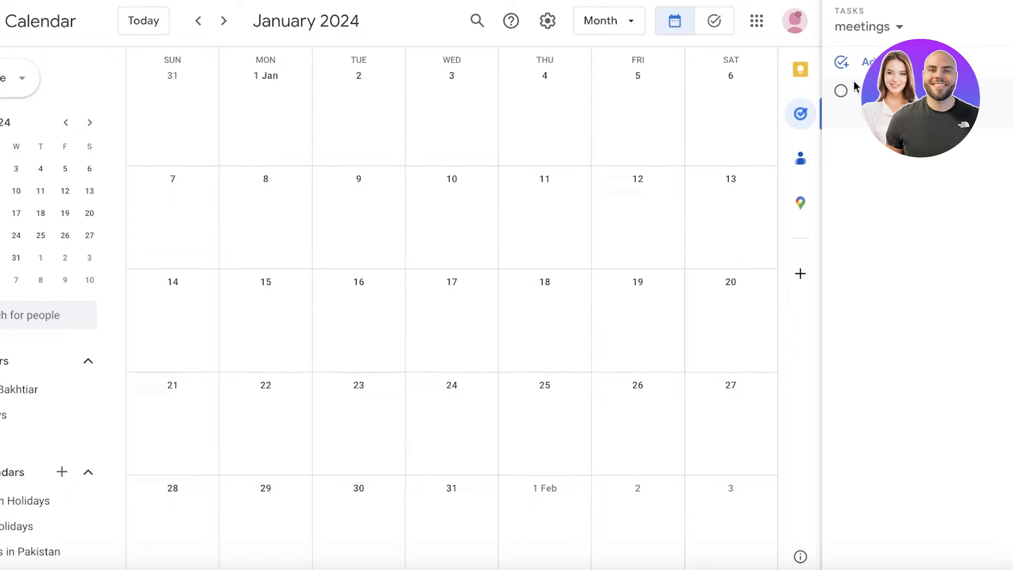
left_click(223, 21)
left_click(198, 20)
left_click(198, 20)
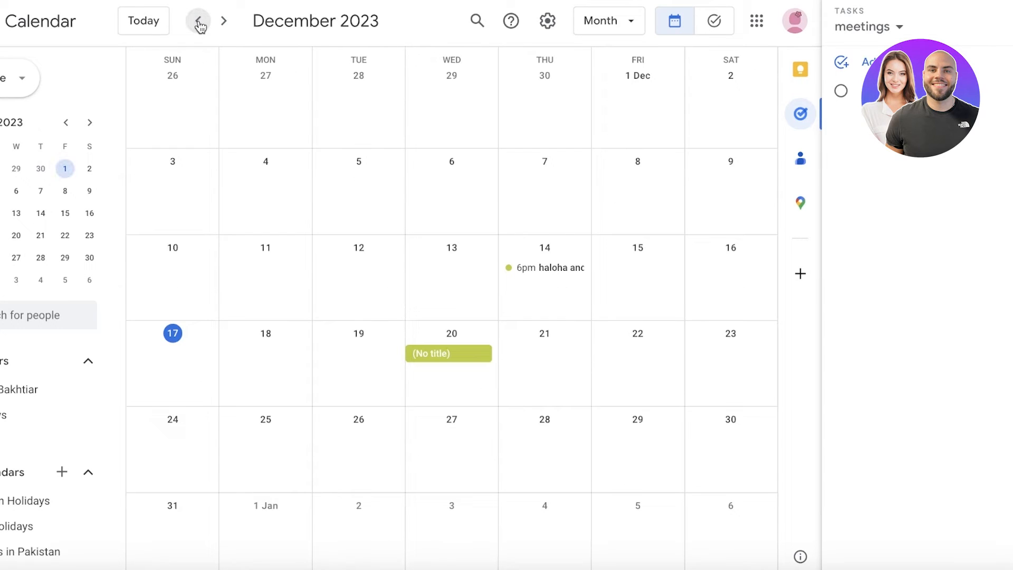
left_click_drag(897, 91, 776, 199)
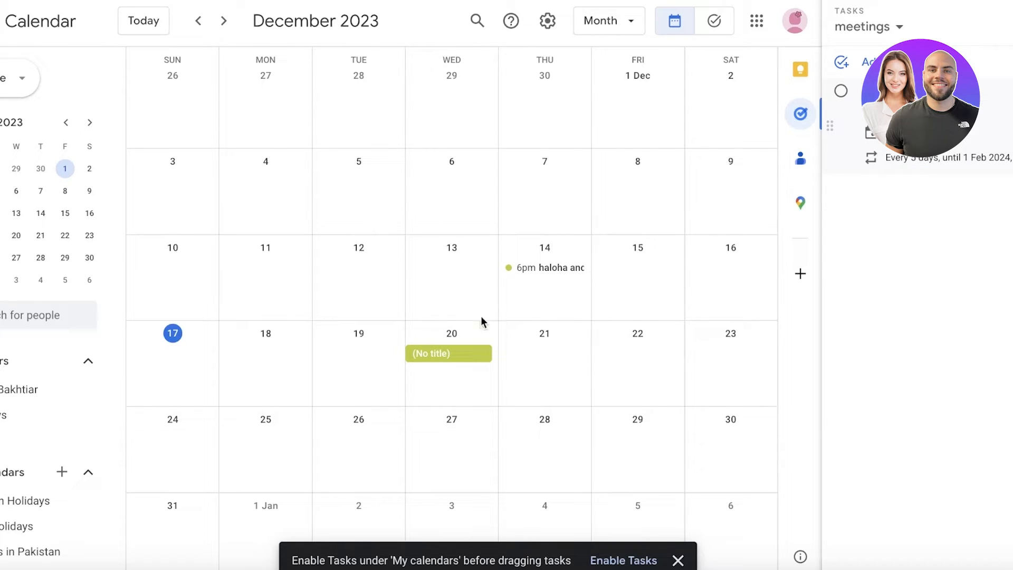
Review the details and additional options of the untitled event on 20 December
left_click(446, 354)
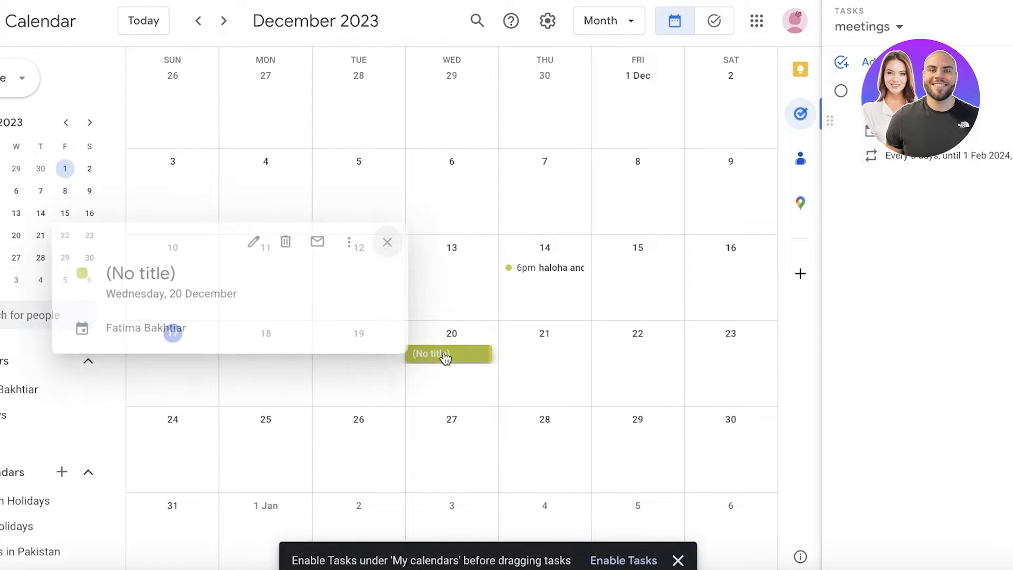
triple_click(144, 267)
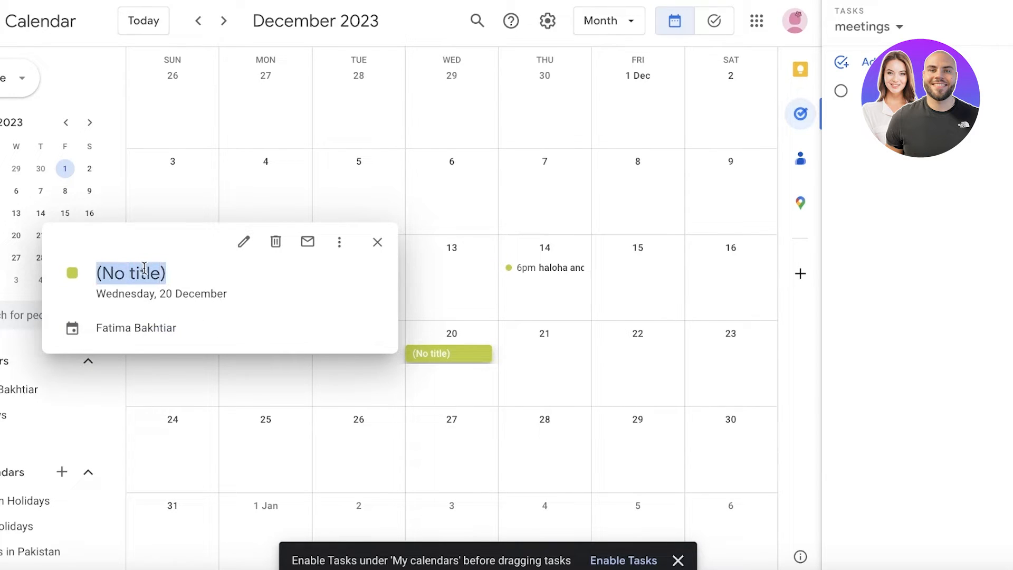
left_click(425, 349)
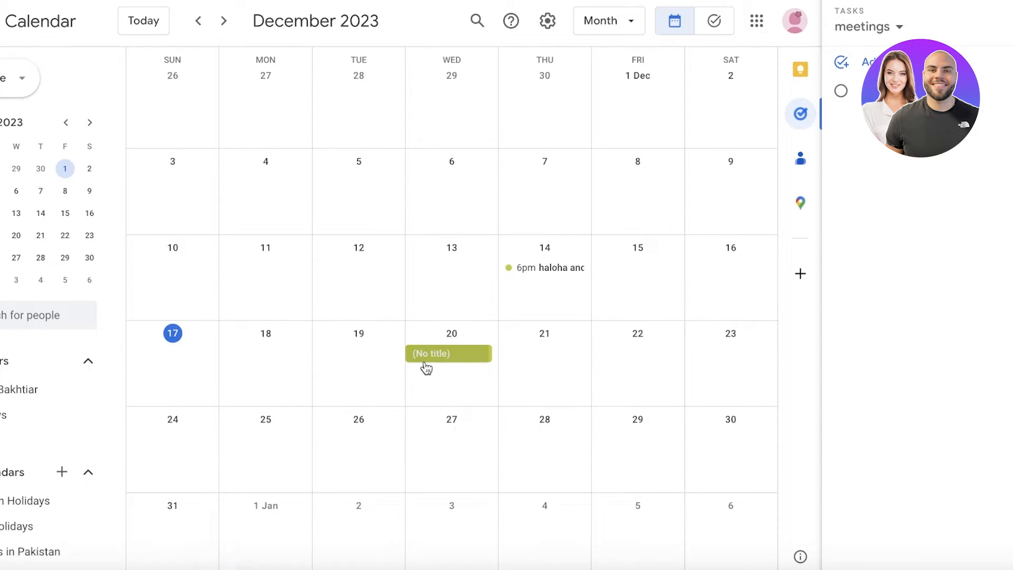
left_click(443, 355)
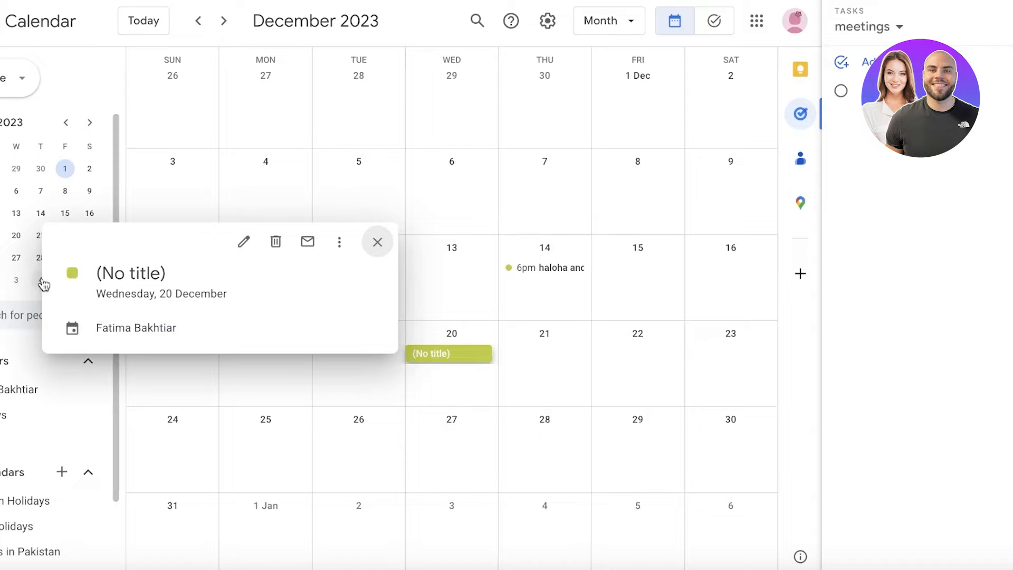
left_click(339, 241)
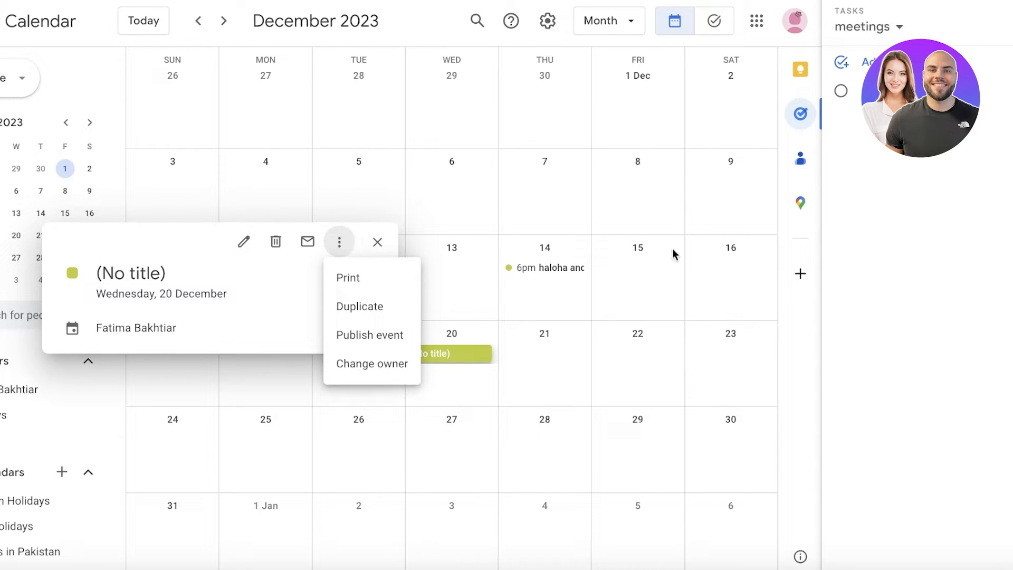
left_click(723, 299)
Display the Marketing Ideas list in Calendar, then switch to TasksBoard and move the meetings list to the first place on the Main Board
left_click(898, 26)
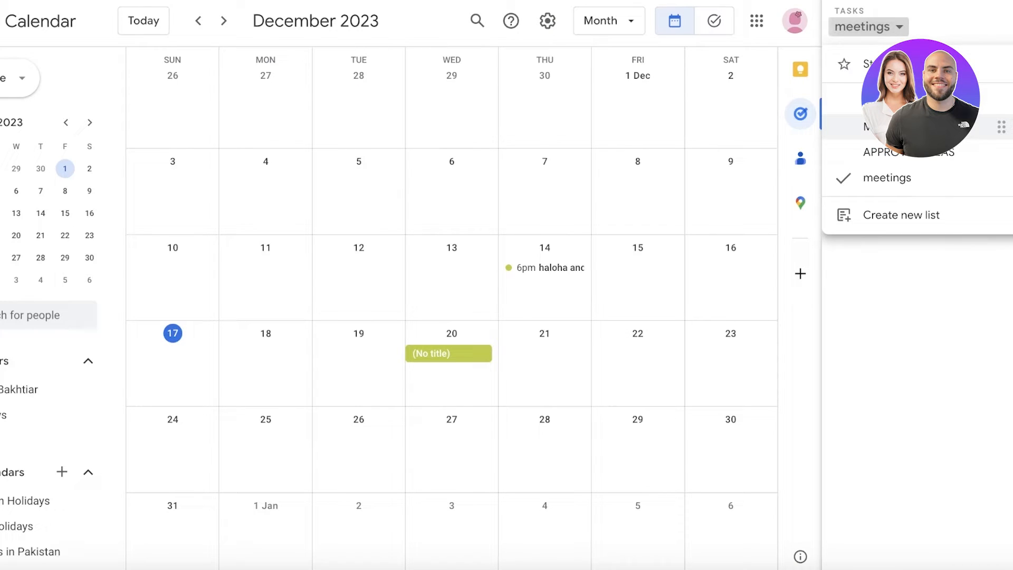
left_click(886, 127)
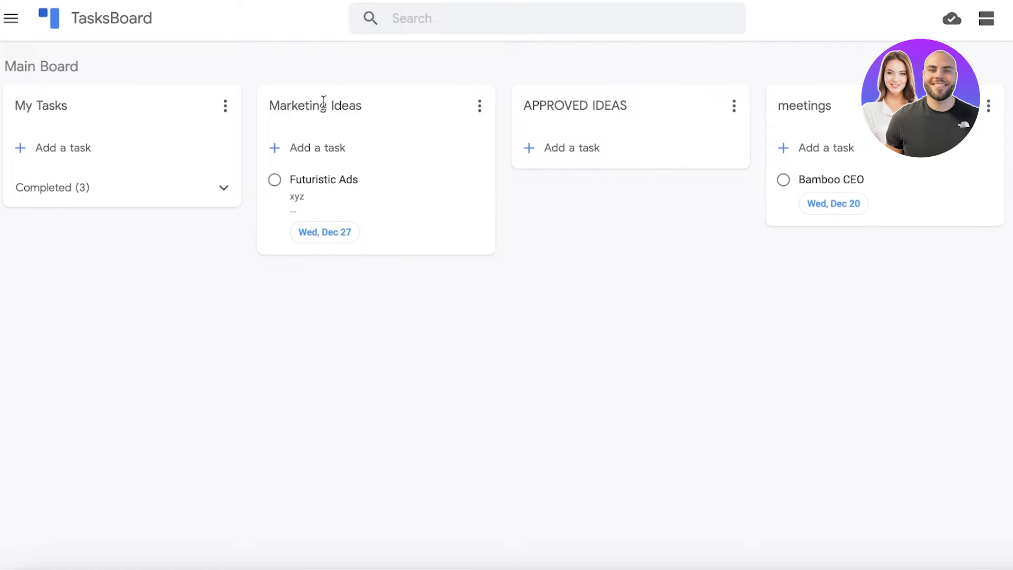
left_click_drag(896, 105, 163, 118)
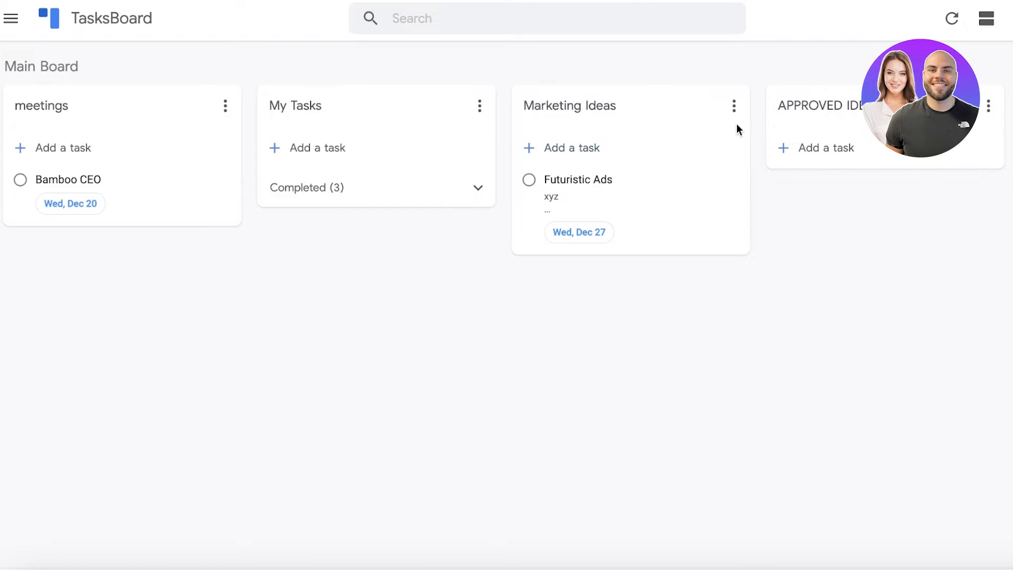
Switch back to Calendar and view the details of the Futuristic Ads task in Marketing Ideas
left_click(871, 153)
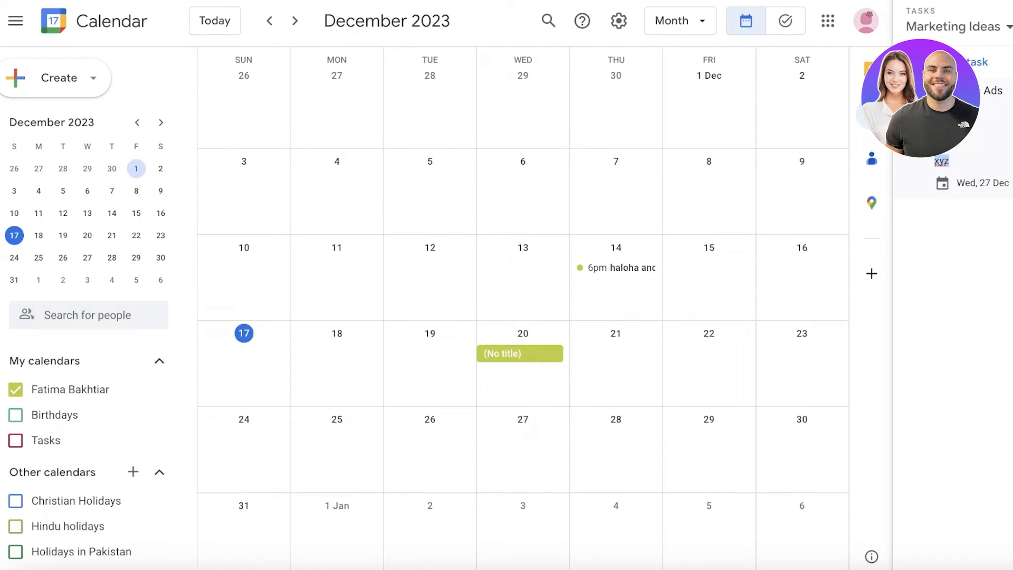
left_click(948, 162)
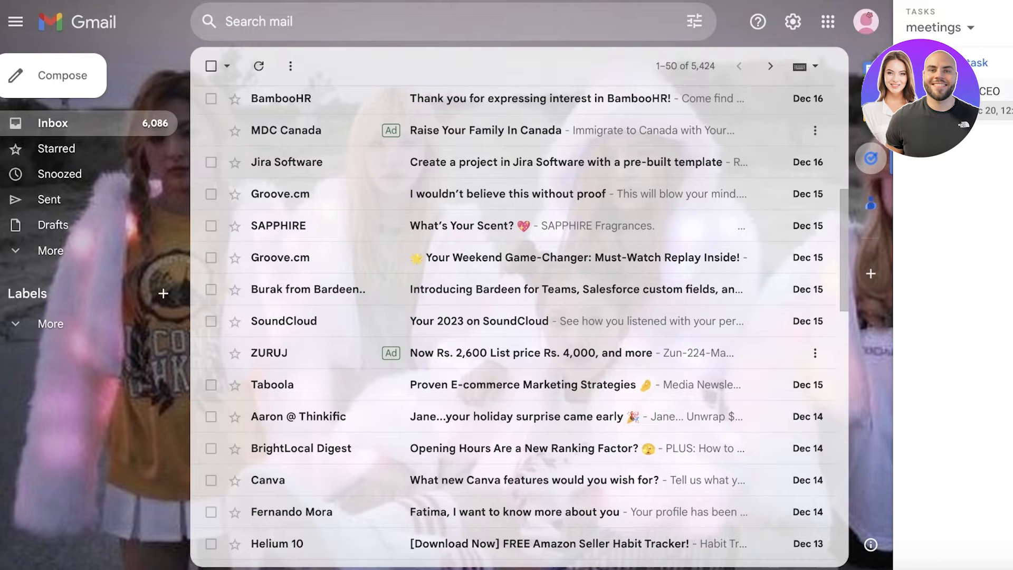
In Gmail, open the Bamboo CEO task's date settings and keep December 20 at 12:00 PM
left_click(997, 110)
left_click(997, 131)
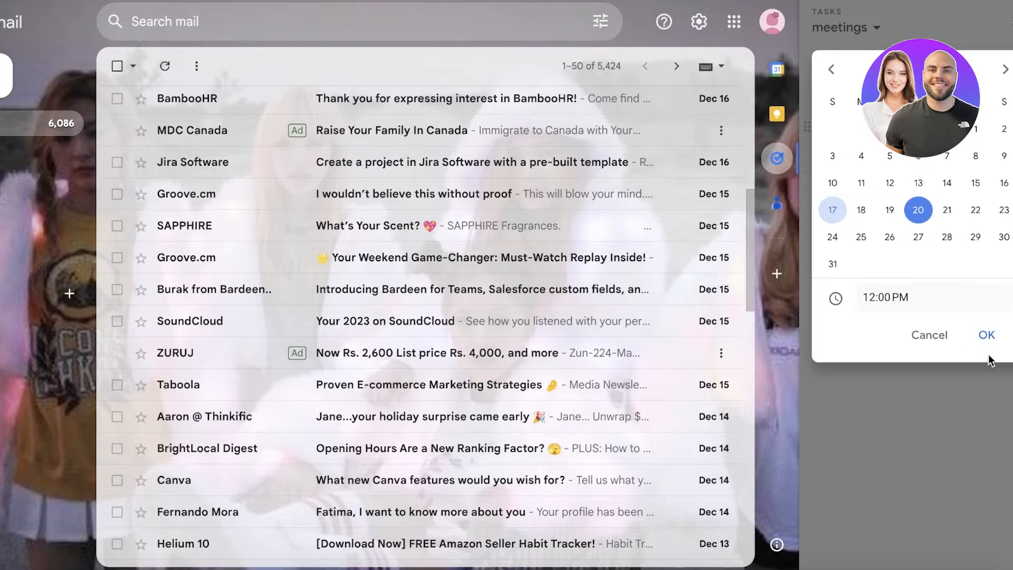
left_click(978, 335)
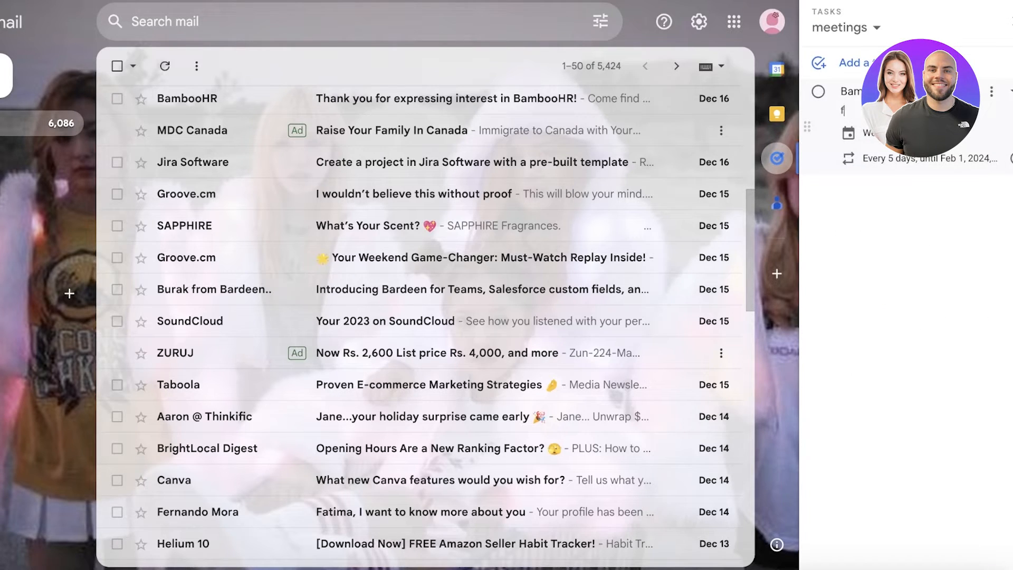
Clear the Bamboo CEO task's stray description text and mark the task as complete
left_click(993, 93)
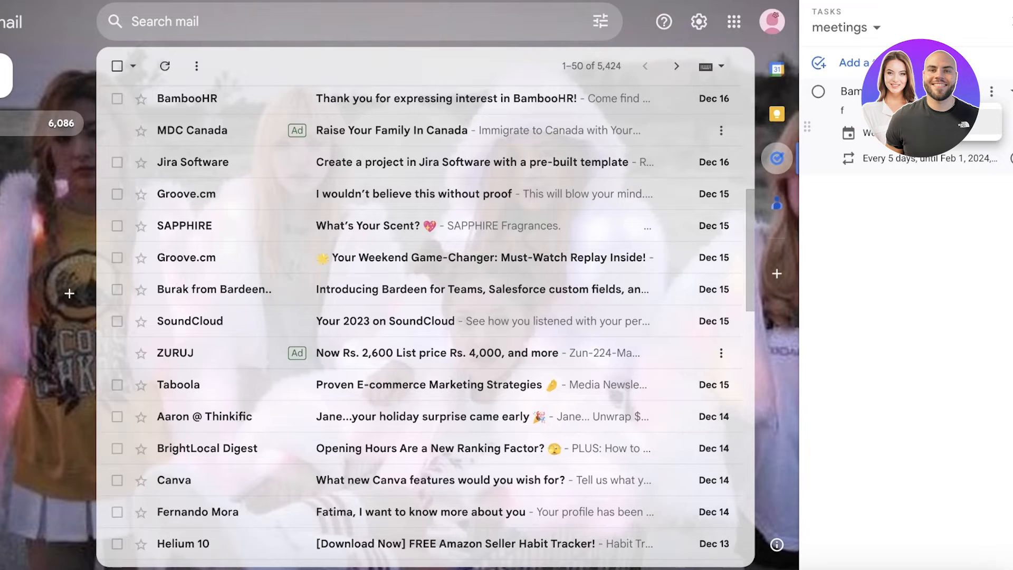
left_click(920, 270)
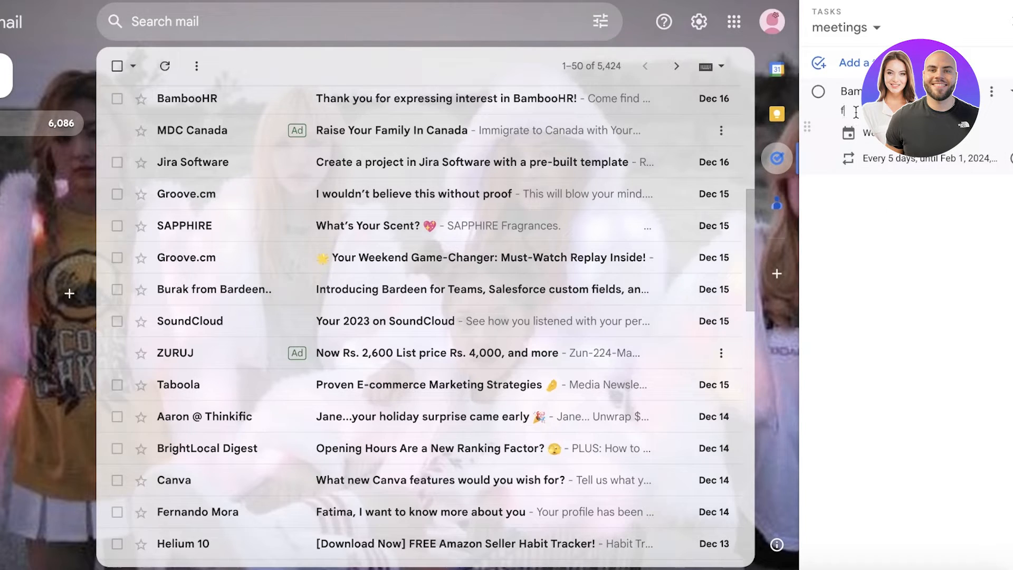
key("BackSpace")
left_click(818, 91)
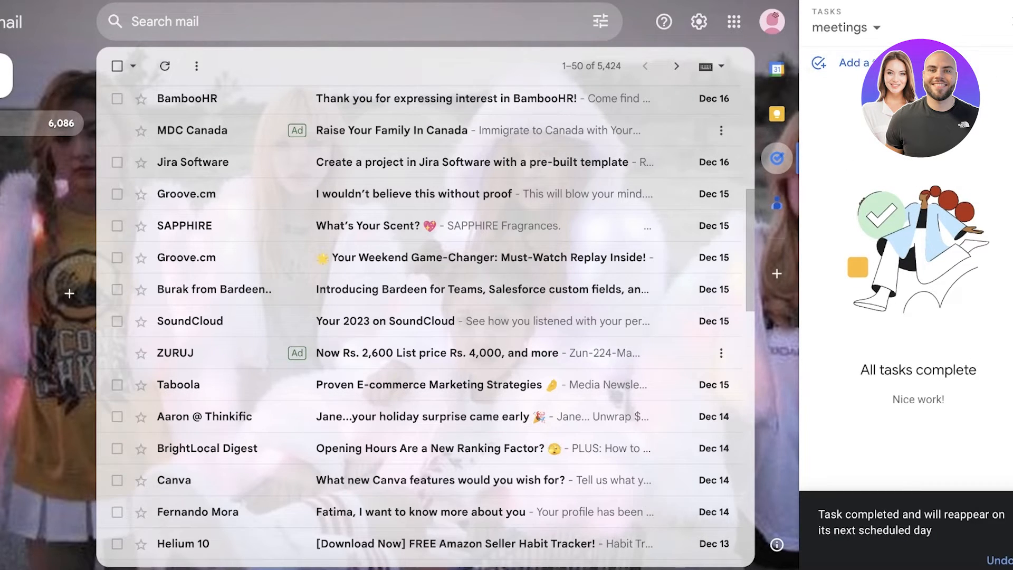
Switch to the Marketing Ideas list and review its sorting and list management options
left_click(830, 32)
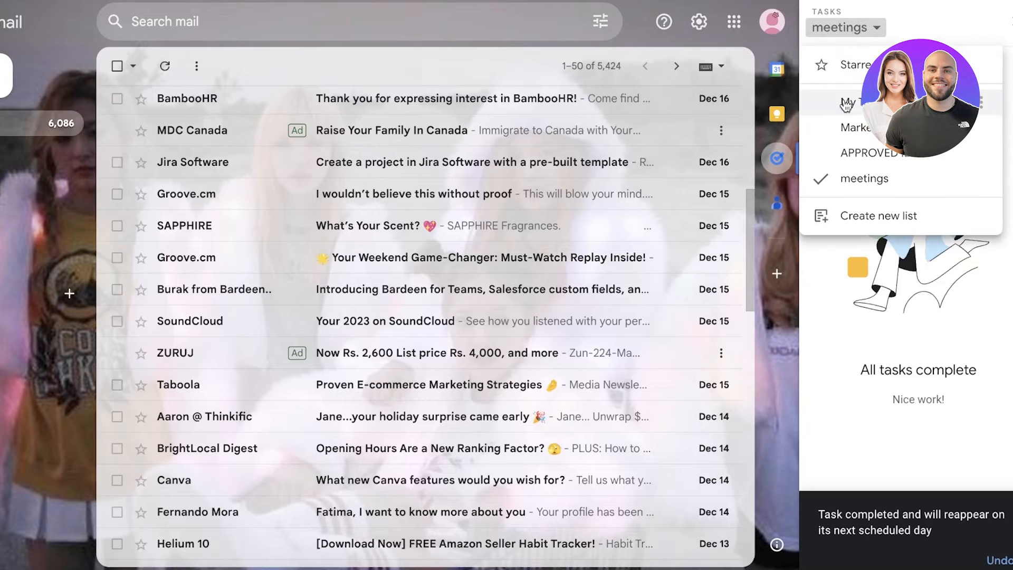
left_click(849, 127)
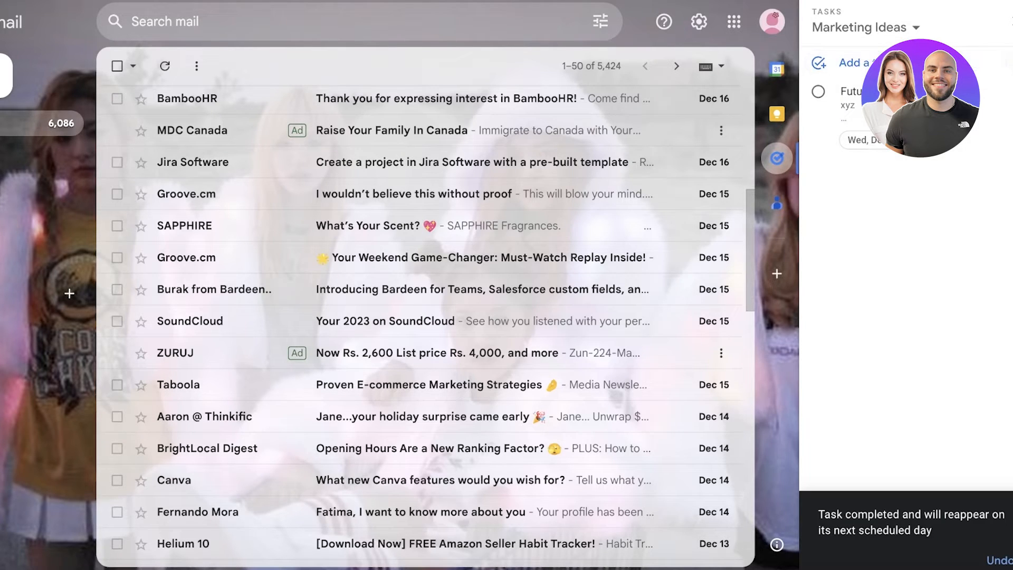
left_click(1007, 64)
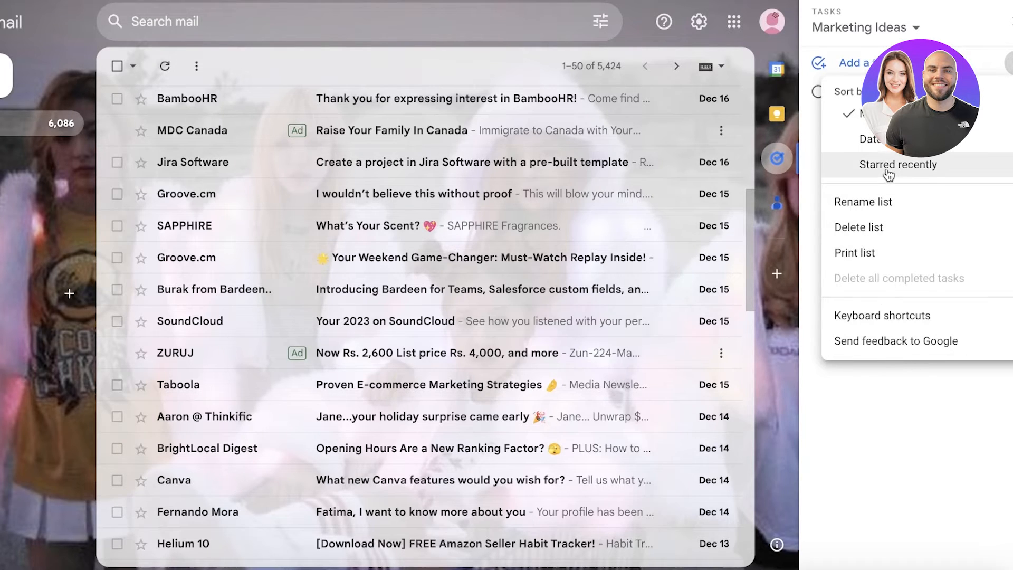
left_click(952, 460)
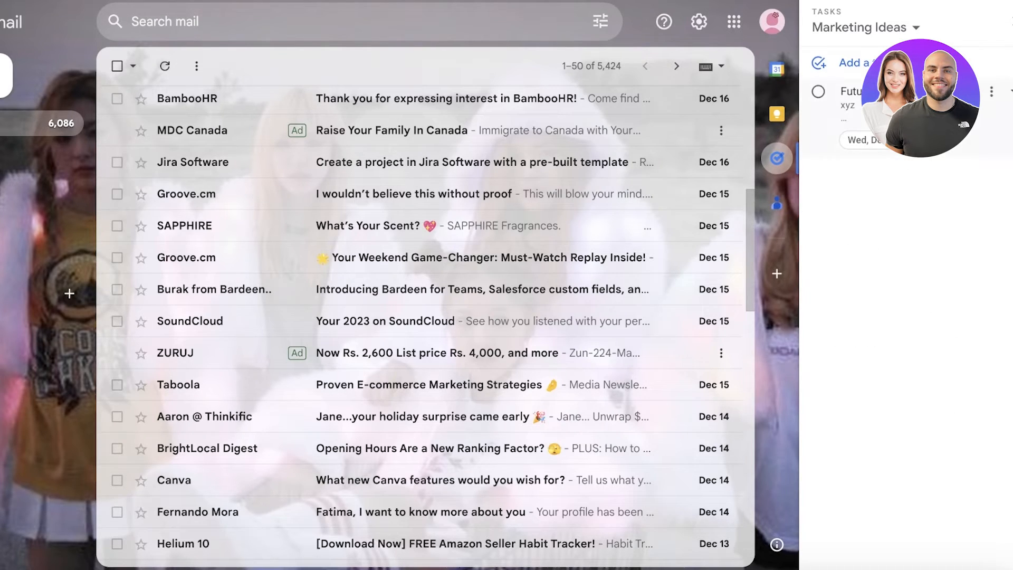
Review the Futuristic Ads task's options for deleting it or moving it to another list
left_click(991, 93)
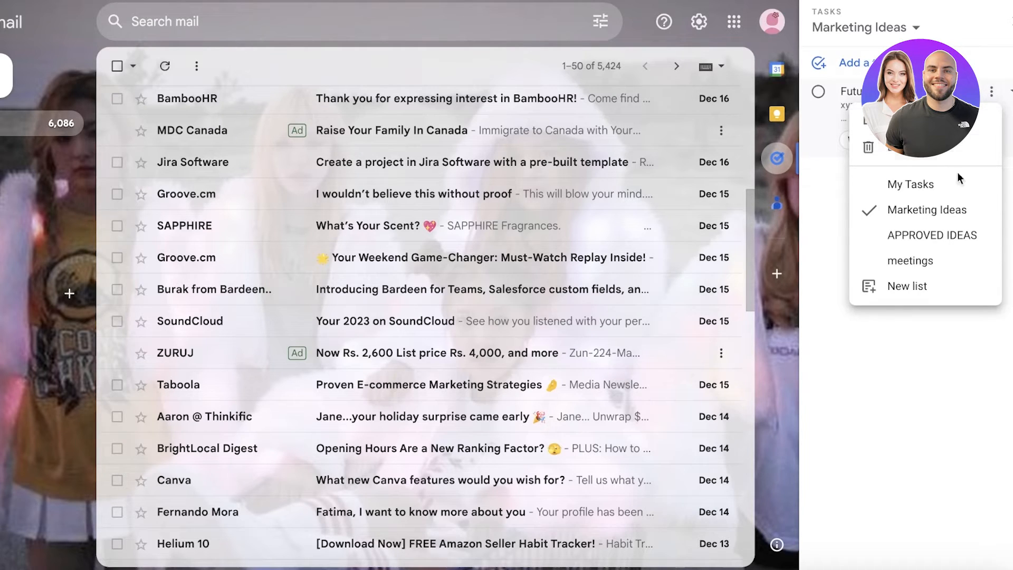
left_click(947, 388)
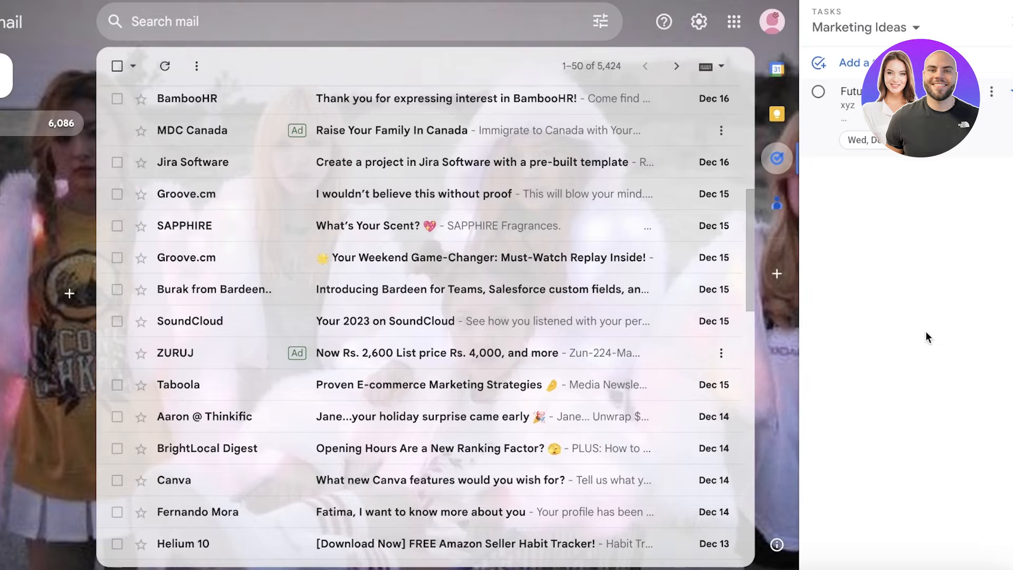
left_click(991, 95)
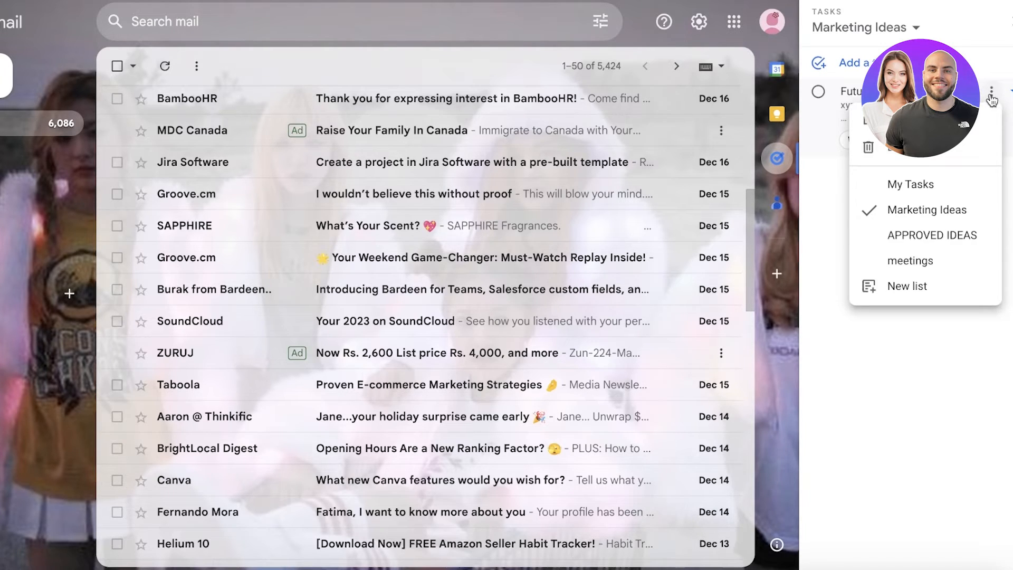
left_click(881, 192)
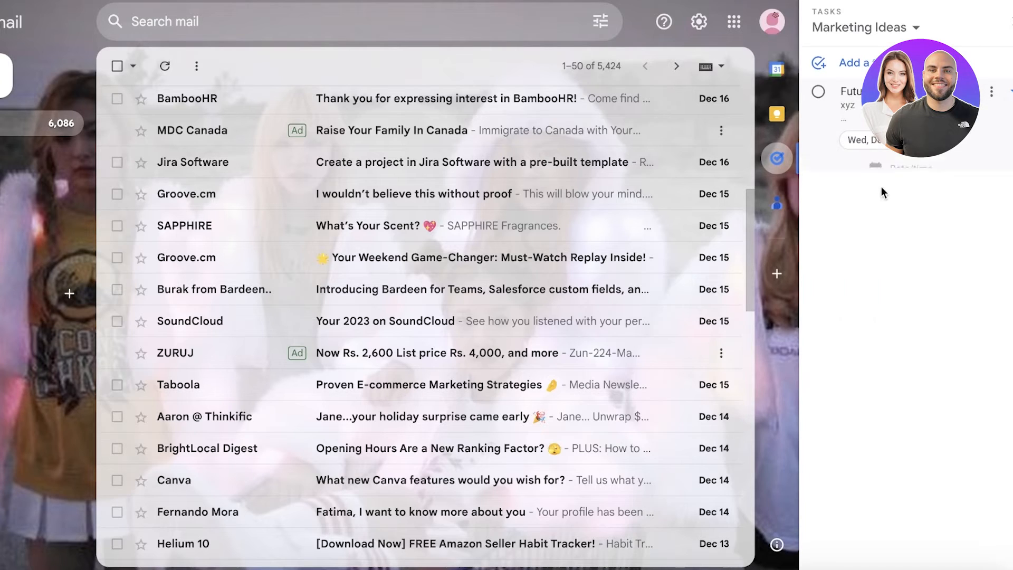
Add three subtasks named ideas, content generation and piloting under the Futuristic Ads task in the Marketing Ideas list
type("A")
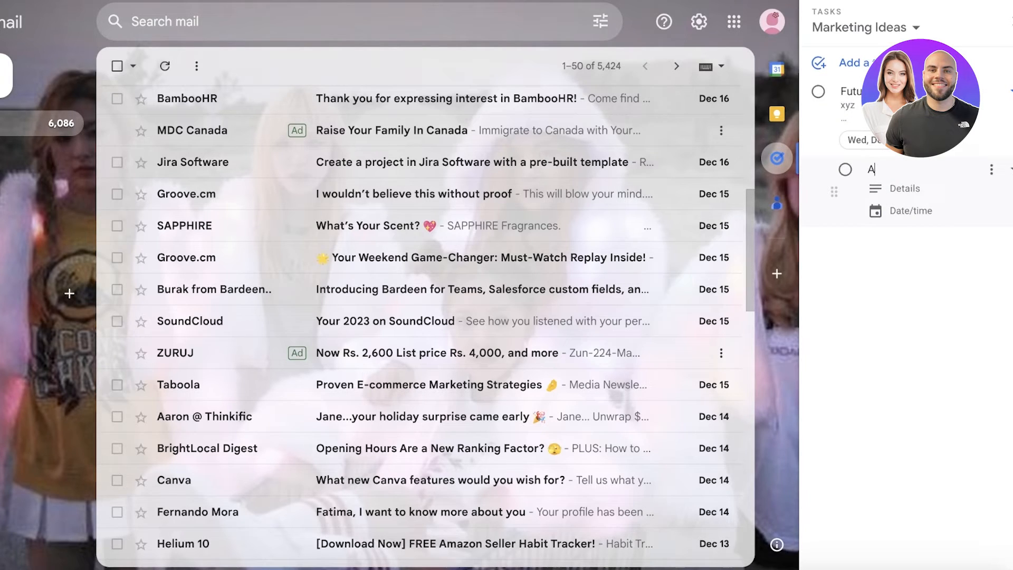
key("BackSpace")
type("ideas")
key("Return")
type("content g")
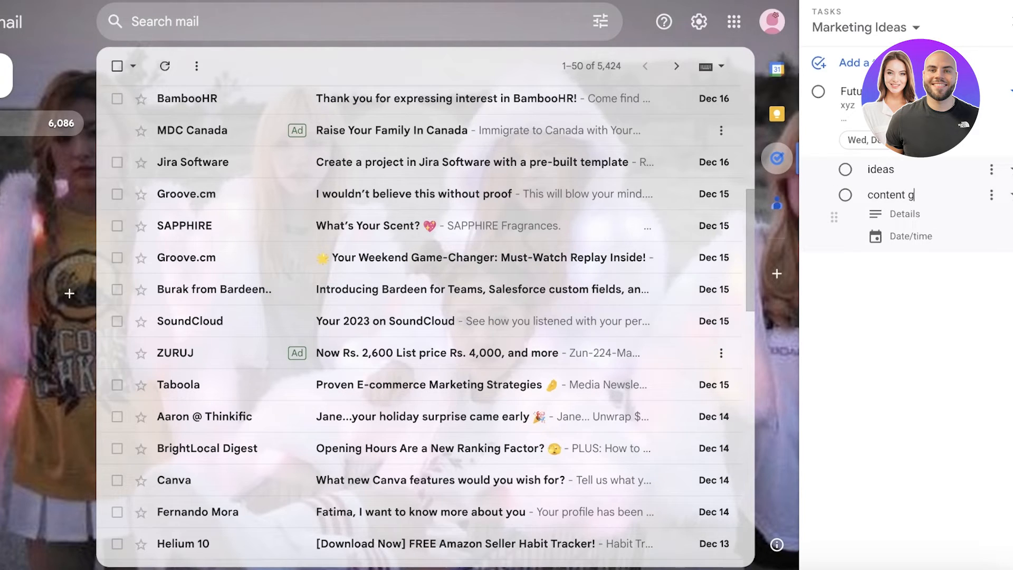
type("eneration")
key("Return")
type("piloting")
key("Return")
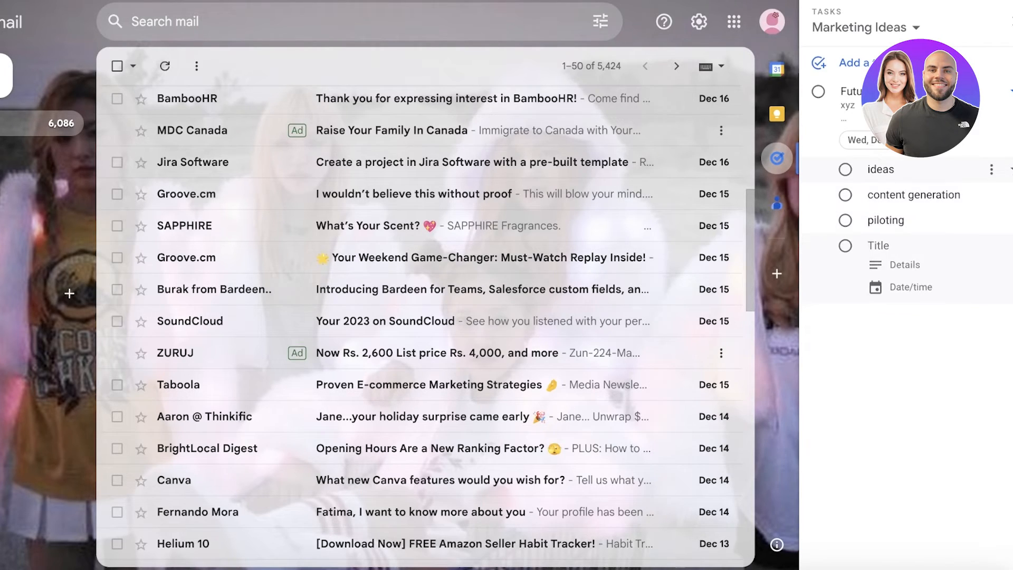
left_click(949, 434)
Mark the content generation, piloting and ideas subtasks as completed, along with their parent task Futuristic Ads
left_click(845, 196)
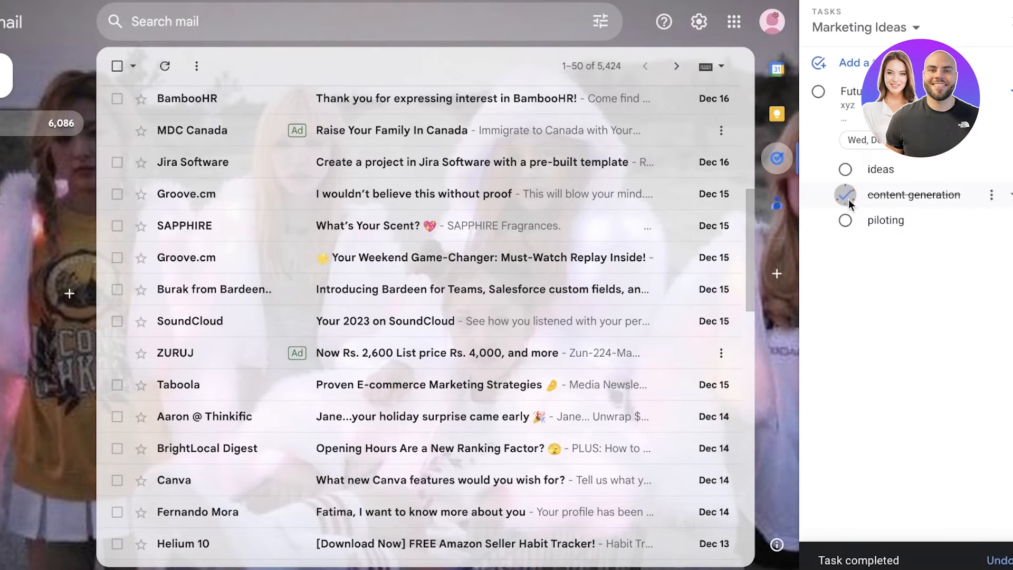
left_click(845, 195)
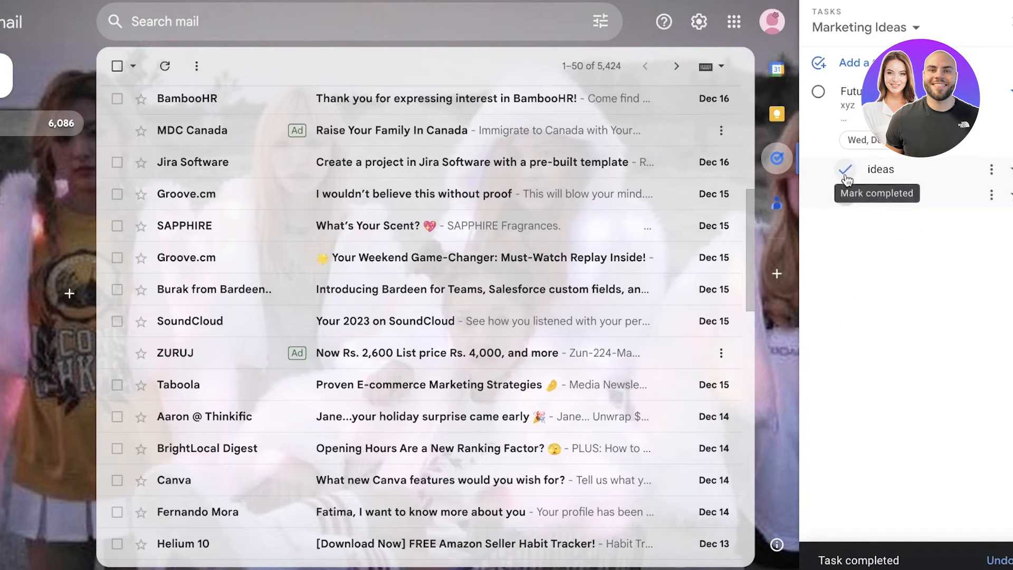
left_click(845, 173)
left_click(818, 91)
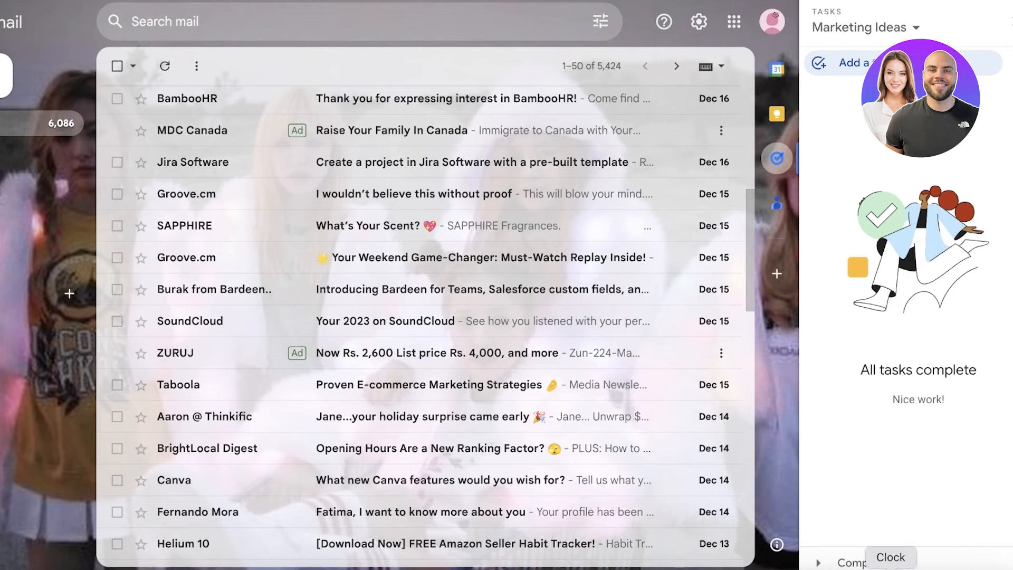
Review the completed Marketing Ideas tasks and the Futuristic Ads details, and switch to the APPROVED IDEAS list
left_click(873, 558)
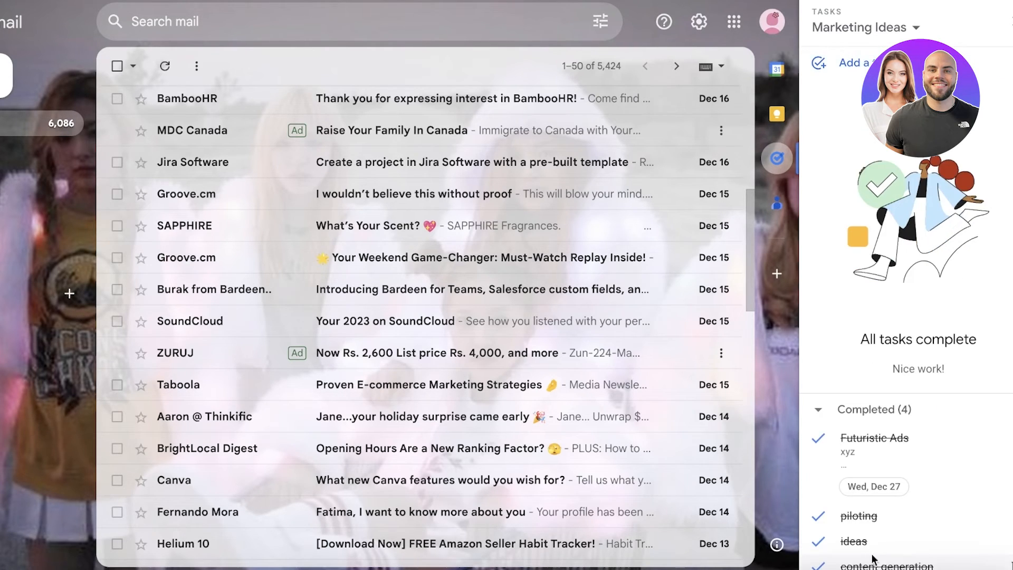
left_click(863, 468)
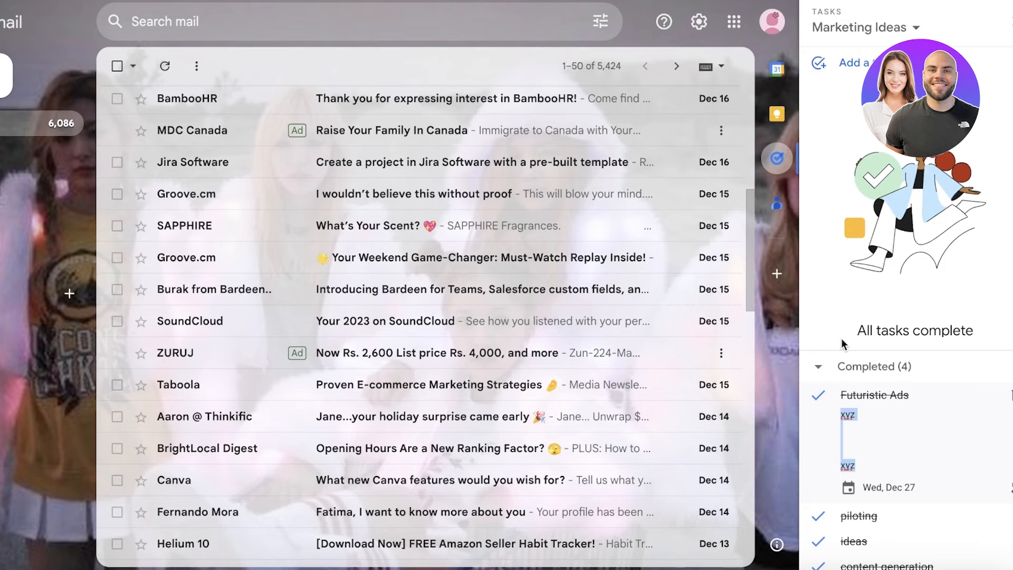
left_click(865, 24)
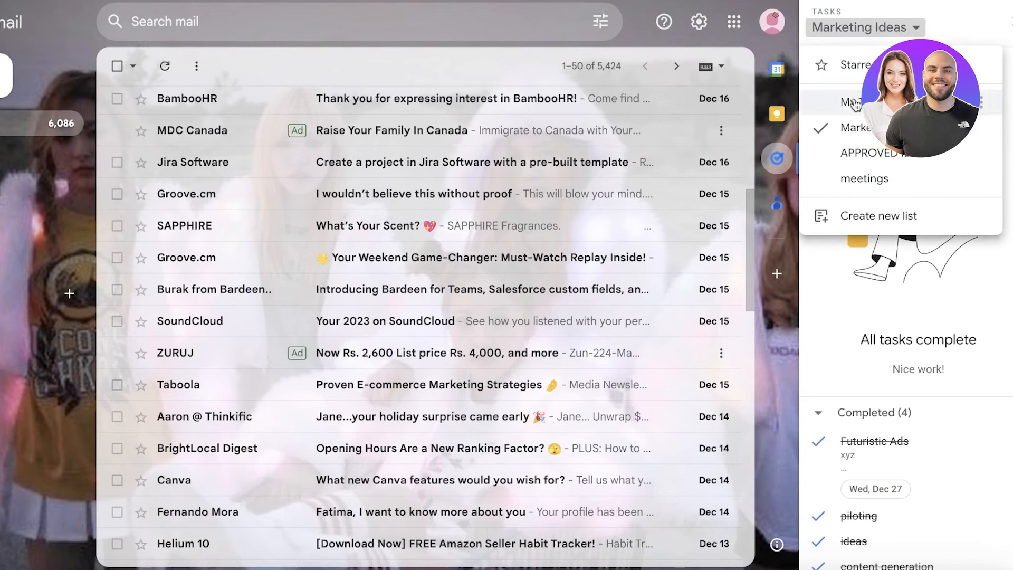
left_click(845, 158)
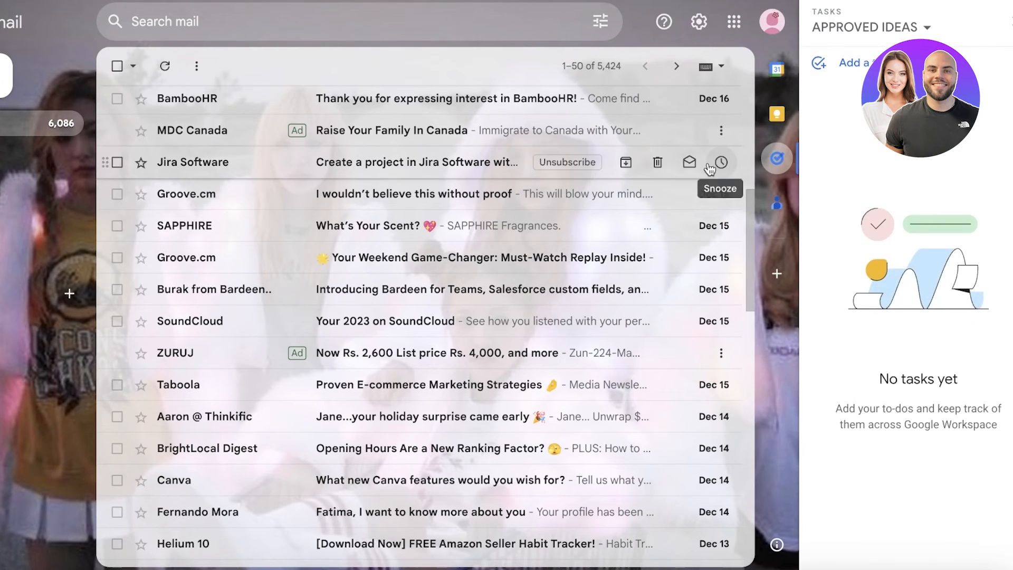